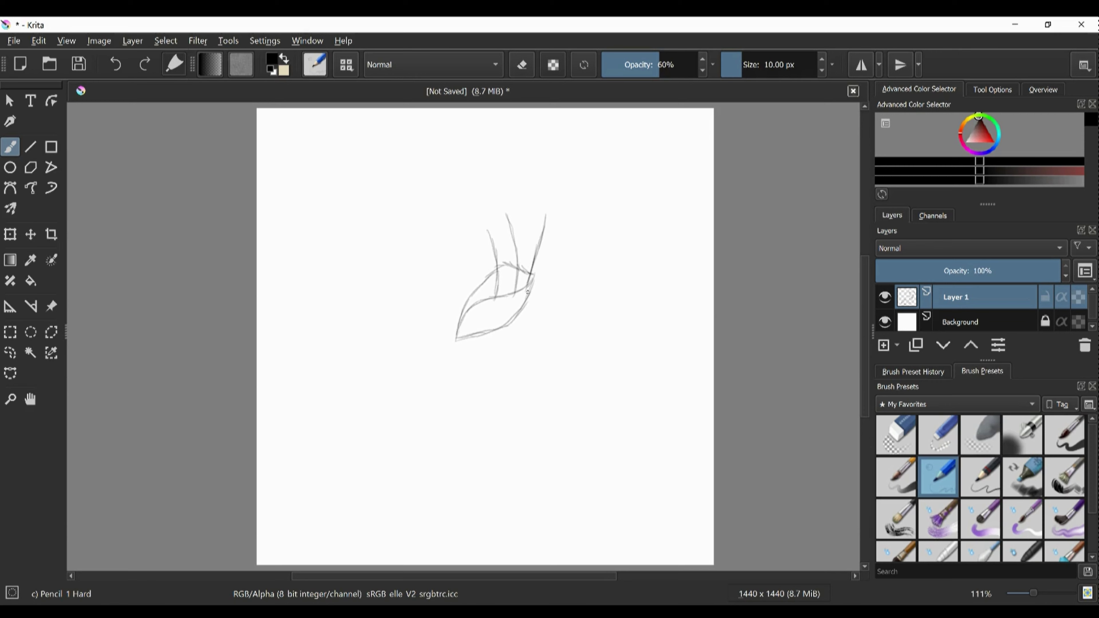
pyautogui.moveTo(482, 251)
pyautogui.mouseDown()
pyautogui.moveTo(483, 281)
pyautogui.moveTo(479, 211)
pyautogui.mouseUp()
pyautogui.moveTo(517, 297)
pyautogui.mouseDown()
pyautogui.moveTo(496, 185)
pyautogui.moveTo(545, 208)
pyautogui.moveTo(561, 178)
pyautogui.mouseUp()
pyautogui.moveTo(527, 290)
pyautogui.mouseDown()
pyautogui.moveTo(562, 175)
pyautogui.moveTo(573, 214)
pyautogui.mouseUp()
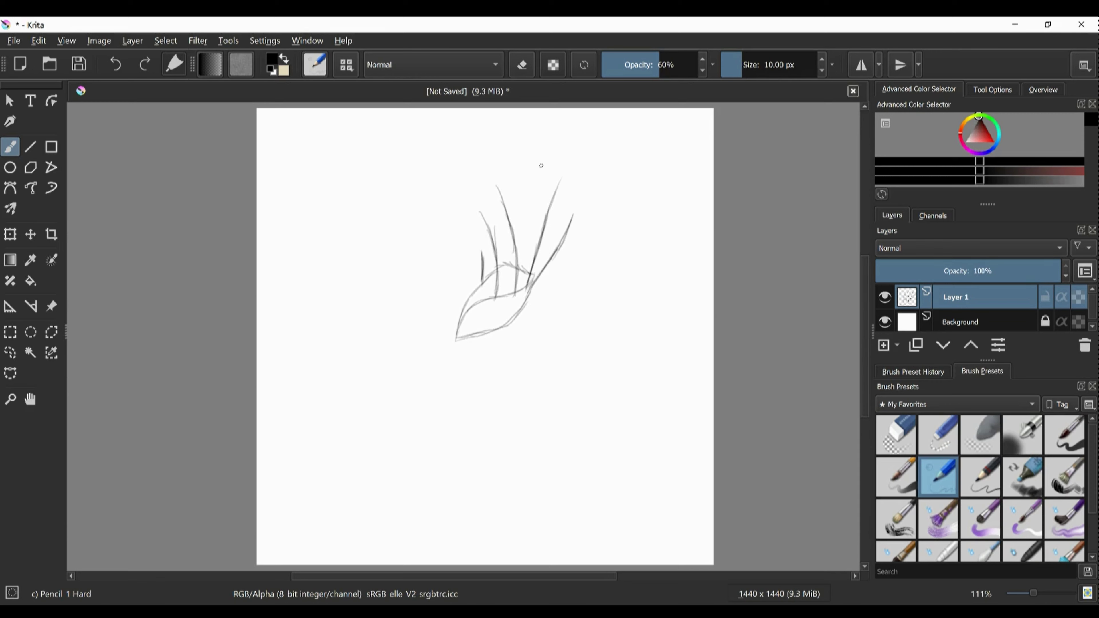
pyautogui.moveTo(480, 257); pyautogui.dragTo(482, 284)
pyautogui.click(895, 435)
pyautogui.moveTo(481, 265); pyautogui.dragTo(475, 251)
pyautogui.moveTo(685, 63); pyautogui.dragTo(703, 64)
pyautogui.moveTo(480, 259)
pyautogui.mouseDown()
pyautogui.moveTo(475, 250)
pyautogui.moveTo(476, 279)
pyautogui.moveTo(480, 268)
pyautogui.mouseUp()
pyautogui.press('/')
pyautogui.moveTo(670, 69); pyautogui.dragTo(660, 82)
pyautogui.moveTo(476, 289); pyautogui.dragTo(481, 256)
pyautogui.click(391, 611)
pyautogui.moveTo(479, 224); pyautogui.dragTo(484, 290)
# Erase the entire first hand sketch from Layer 1 and return to the pencil brush.
pyautogui.press('/')
pyautogui.moveTo(552, 198); pyautogui.dragTo(523, 330)
pyautogui.press('/')
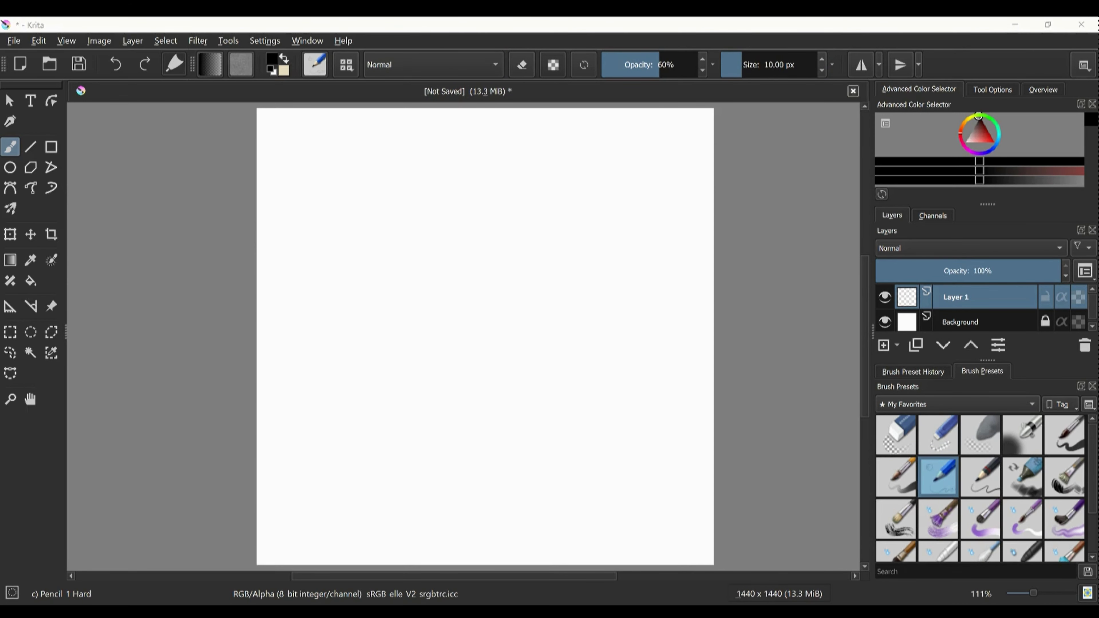
# Sketch a tilted oval palm near the canvas centre with four bent finger lines, and darken its upper-left contour.
pyautogui.moveTo(442, 358)
pyautogui.mouseDown()
pyautogui.moveTo(450, 329)
pyautogui.moveTo(520, 316)
pyautogui.moveTo(489, 345)
pyautogui.moveTo(444, 356)
pyautogui.moveTo(456, 316)
pyautogui.moveTo(489, 300)
pyautogui.moveTo(521, 318)
pyautogui.mouseUp()
pyautogui.moveTo(454, 318)
pyautogui.mouseDown()
pyautogui.moveTo(436, 346)
pyautogui.moveTo(485, 308)
pyautogui.moveTo(486, 282)
pyautogui.moveTo(466, 262)
pyautogui.mouseUp()
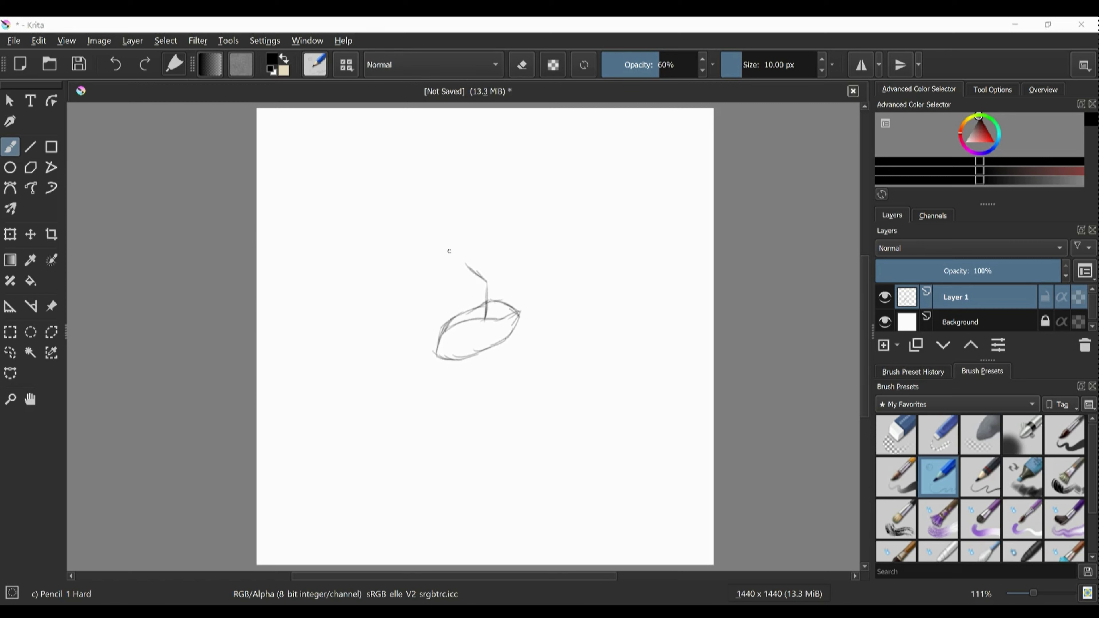
pyautogui.moveTo(502, 329)
pyautogui.mouseDown()
pyautogui.moveTo(514, 301)
pyautogui.moveTo(508, 255)
pyautogui.moveTo(538, 302)
pyautogui.moveTo(544, 249)
pyautogui.moveTo(548, 277)
pyautogui.mouseUp()
pyautogui.moveTo(510, 335)
pyautogui.mouseDown()
pyautogui.moveTo(560, 305)
pyautogui.moveTo(564, 282)
pyautogui.mouseUp()
pyautogui.moveTo(468, 297)
pyautogui.mouseDown()
pyautogui.moveTo(465, 312)
pyautogui.moveTo(474, 282)
pyautogui.moveTo(476, 308)
pyautogui.moveTo(444, 348)
pyautogui.mouseUp()
pyautogui.moveTo(444, 349); pyautogui.dragTo(475, 315)
pyautogui.moveTo(474, 315); pyautogui.dragTo(444, 350)
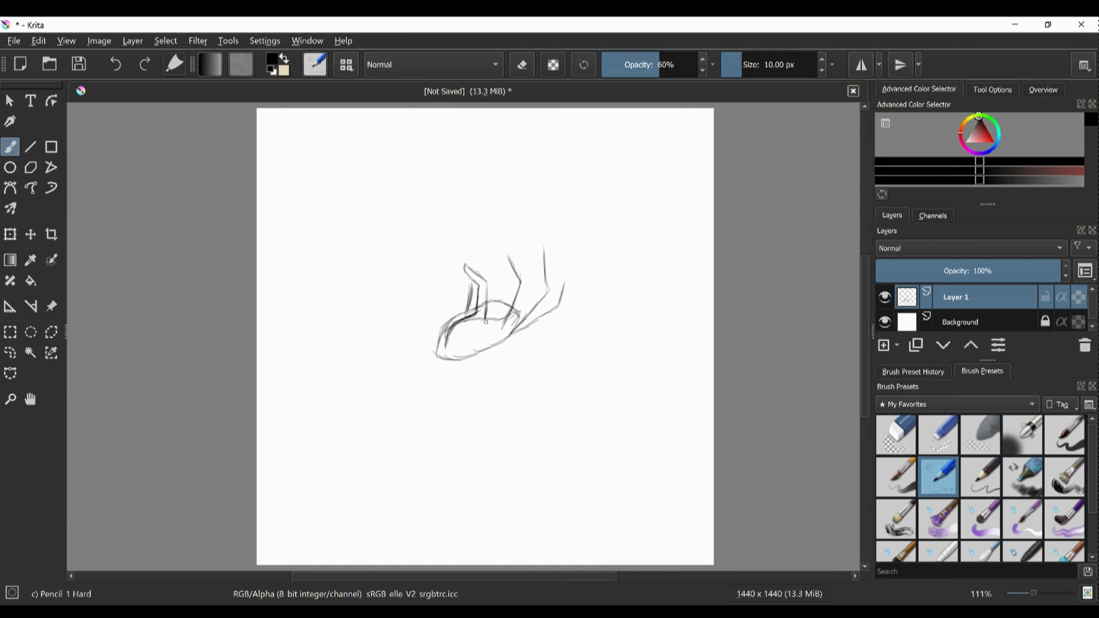
# Draw the second edge of the remaining fingers down to the palm to close their outlines.
pyautogui.moveTo(508, 256)
pyautogui.mouseDown()
pyautogui.moveTo(510, 280)
pyautogui.moveTo(487, 319)
pyautogui.mouseUp()
pyautogui.moveTo(485, 295); pyautogui.dragTo(491, 317)
pyautogui.moveTo(541, 252); pyautogui.dragTo(515, 315)
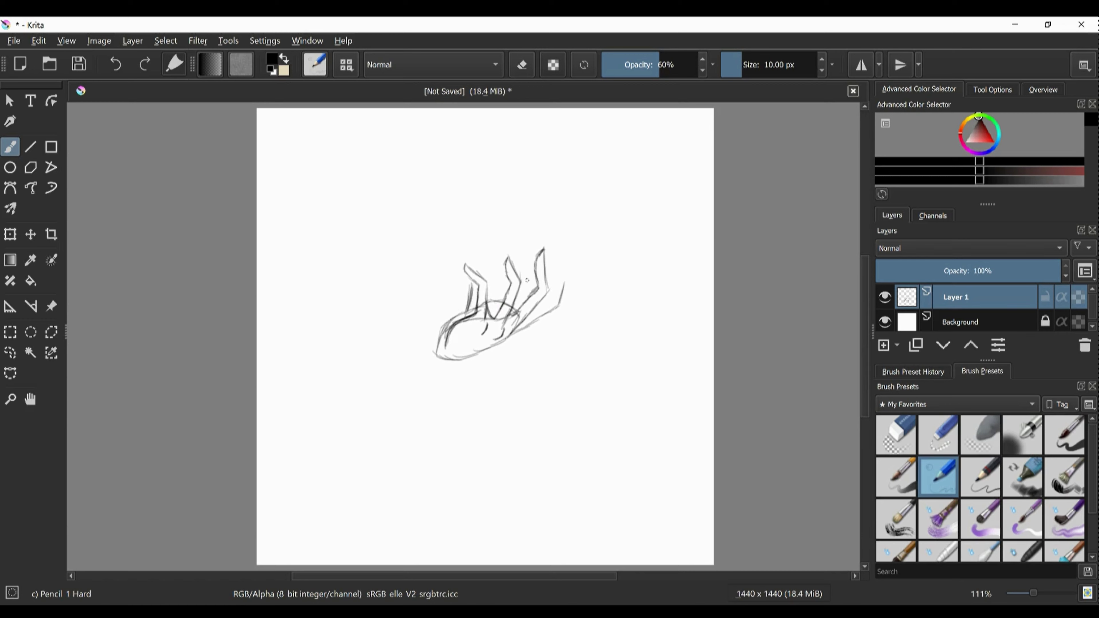
pyautogui.moveTo(565, 276); pyautogui.dragTo(528, 312)
# Erase the stray lines beside the leftmost finger and along the palm's outer left edge.
pyautogui.press('/')
pyautogui.moveTo(452, 286)
pyautogui.mouseDown()
pyautogui.moveTo(489, 280)
pyautogui.moveTo(507, 306)
pyautogui.mouseUp()
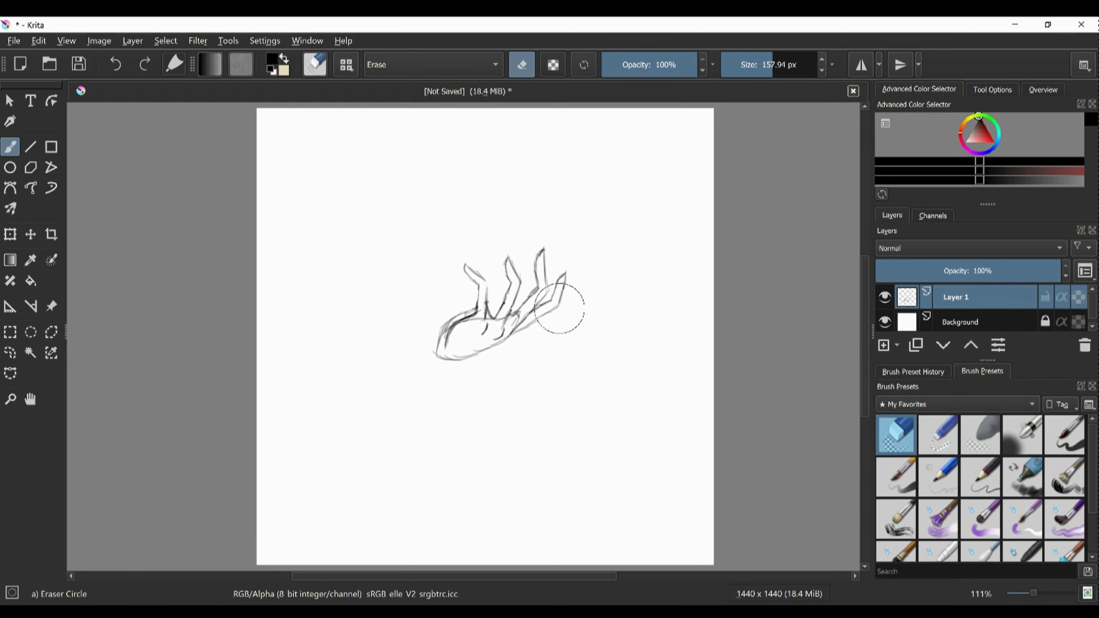
pyautogui.press('e')
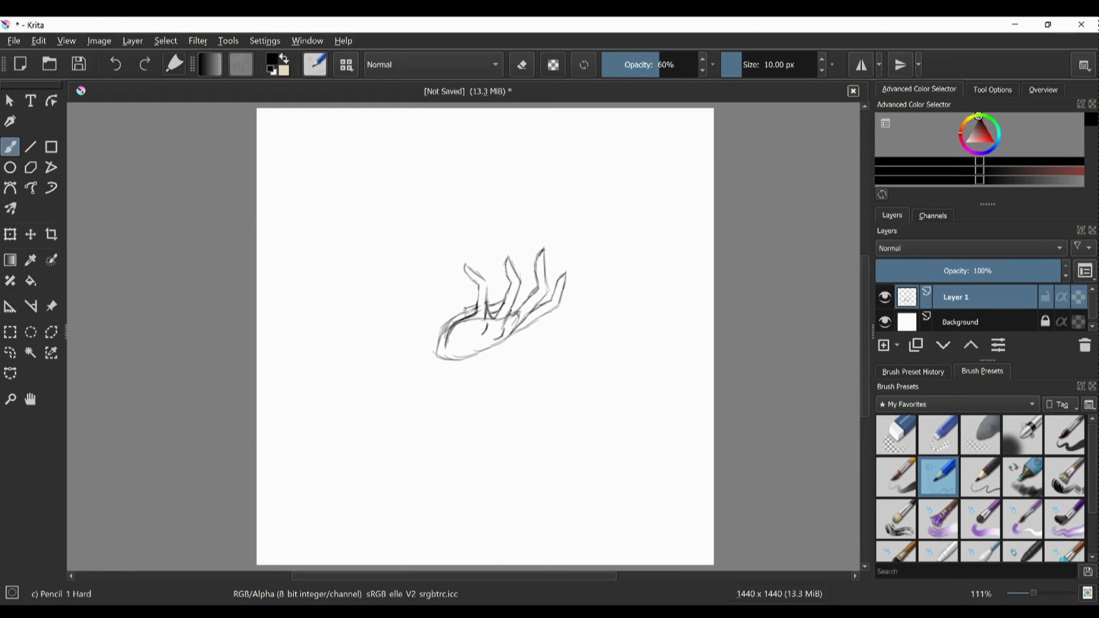
pyautogui.hotkey('ctrl', 'z')
pyautogui.press('/')
pyautogui.moveTo(474, 304)
pyautogui.mouseDown()
pyautogui.moveTo(451, 314)
pyautogui.moveTo(439, 357)
pyautogui.mouseUp()
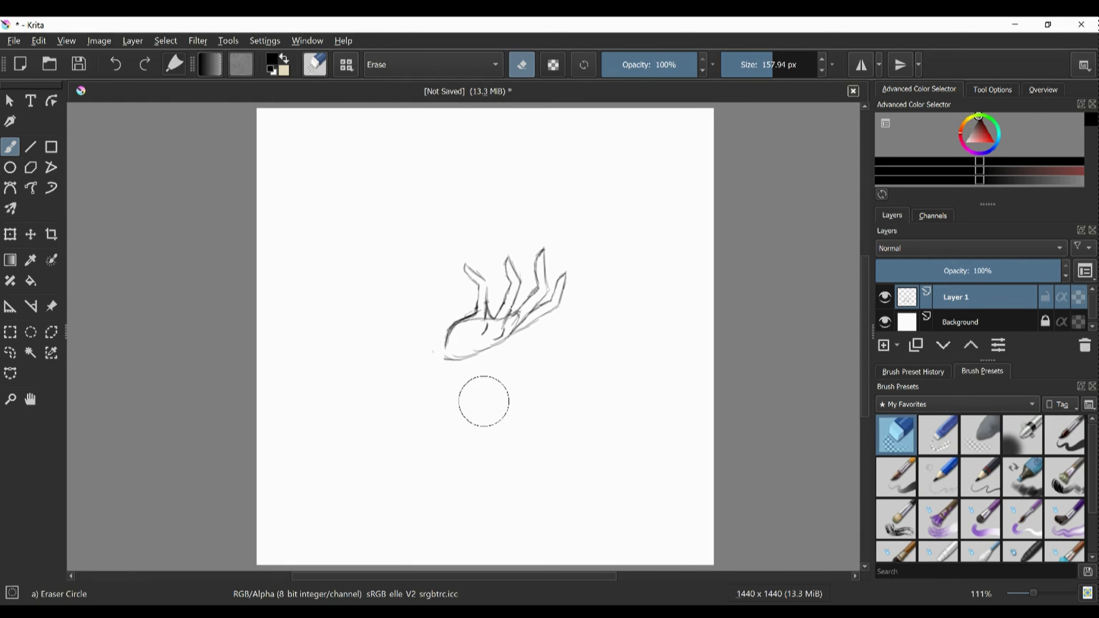
pyautogui.press('e')
# Draw the thumb extending from the palm's lower right edge and add a wrist with a rounded end below it.
pyautogui.moveTo(523, 329)
pyautogui.mouseDown()
pyautogui.moveTo(549, 331)
pyautogui.moveTo(480, 354)
pyautogui.moveTo(549, 331)
pyautogui.mouseUp()
pyautogui.moveTo(549, 332); pyautogui.dragTo(496, 349)
pyautogui.hotkey('ctrl', 'z')
pyautogui.hotkey('ctrl', 'z')
pyautogui.hotkey('ctrl', 'z')
pyautogui.hotkey('ctrl', 'z')
pyautogui.hotkey('ctrl', 'z')
pyautogui.hotkey('ctrl', 'z')
pyautogui.press('e')
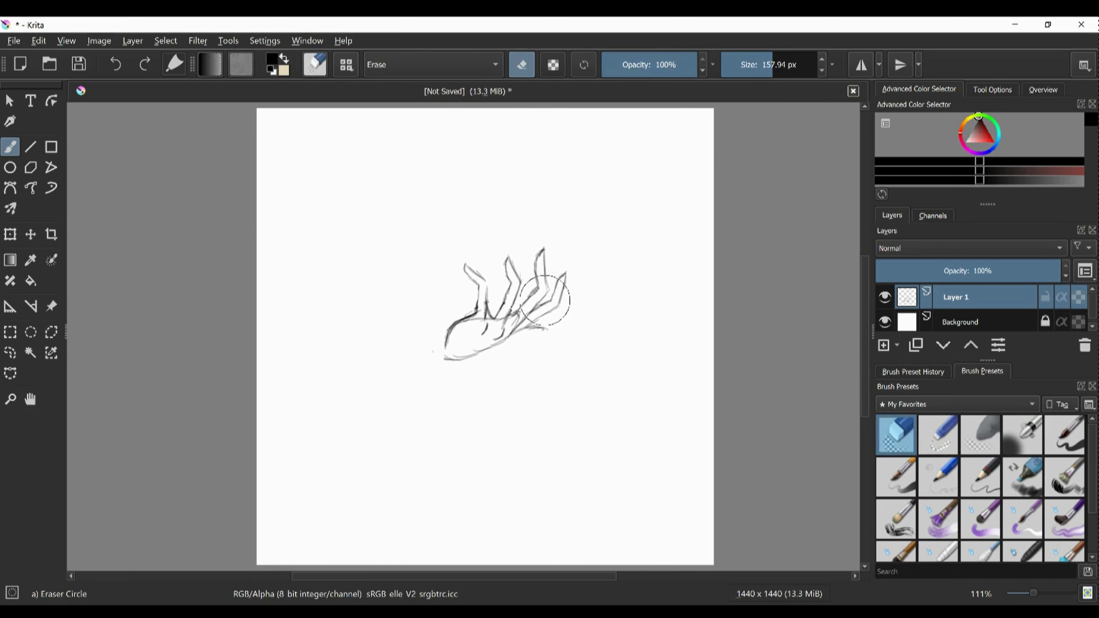
pyautogui.press('e')
pyautogui.moveTo(532, 325)
pyautogui.mouseDown()
pyautogui.moveTo(505, 340)
pyautogui.moveTo(536, 322)
pyautogui.moveTo(550, 330)
pyautogui.moveTo(442, 345)
pyautogui.moveTo(435, 391)
pyautogui.mouseUp()
pyautogui.moveTo(487, 349)
pyautogui.mouseDown()
pyautogui.moveTo(473, 394)
pyautogui.moveTo(437, 391)
pyautogui.moveTo(481, 396)
pyautogui.mouseUp()
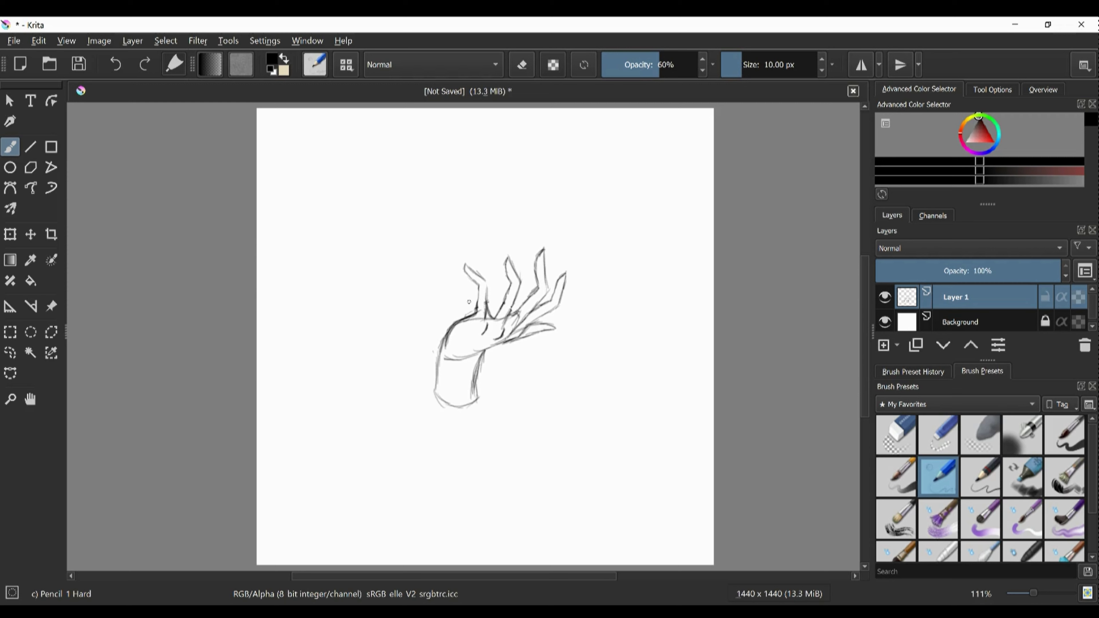
pyautogui.moveTo(522, 348); pyautogui.dragTo(546, 352)
pyautogui.moveTo(533, 350)
pyautogui.mouseDown()
pyautogui.moveTo(533, 373)
pyautogui.moveTo(587, 363)
pyautogui.moveTo(612, 373)
pyautogui.moveTo(529, 422)
pyautogui.moveTo(594, 412)
pyautogui.moveTo(600, 435)
pyautogui.mouseUp()
pyautogui.click(623, 413)
pyautogui.click(630, 412)
pyautogui.moveTo(619, 398)
pyautogui.mouseDown()
pyautogui.moveTo(609, 414)
pyautogui.moveTo(566, 361)
pyautogui.moveTo(532, 365)
pyautogui.mouseUp()
pyautogui.click(895, 434)
pyautogui.click(938, 477)
# Move the hand sketch into the upper-left corner of the canvas with the Transform tool.
pyautogui.click(10, 234)
pyautogui.moveTo(529, 287); pyautogui.dragTo(354, 151)
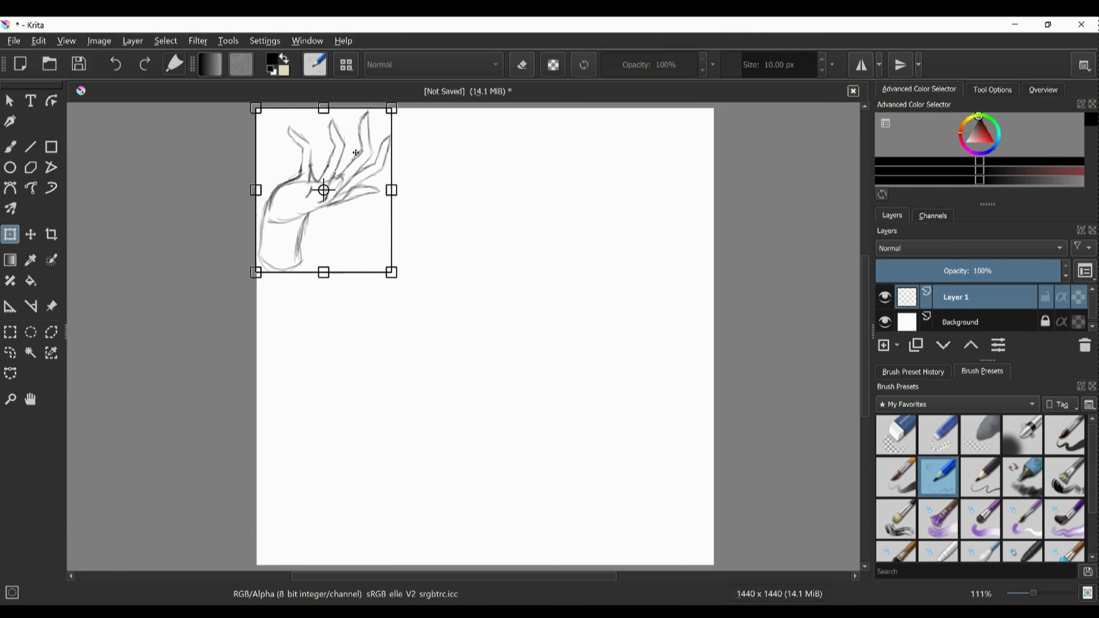
pyautogui.click(17, 150)
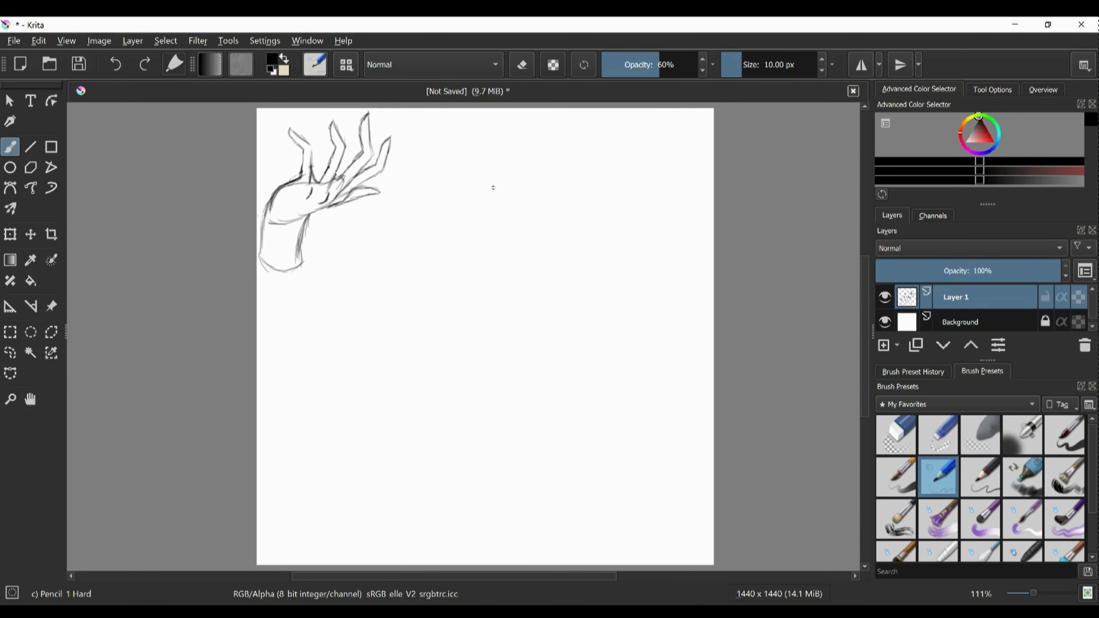
# Sketch a small front-view nose tip with a trapezoid base, rounded wings and dark nostrils to the right of the hand.
pyautogui.moveTo(485, 190)
pyautogui.mouseDown()
pyautogui.moveTo(518, 183)
pyautogui.moveTo(516, 159)
pyautogui.moveTo(533, 180)
pyautogui.moveTo(487, 177)
pyautogui.mouseUp()
pyautogui.hotkey('ctrl', 'z')
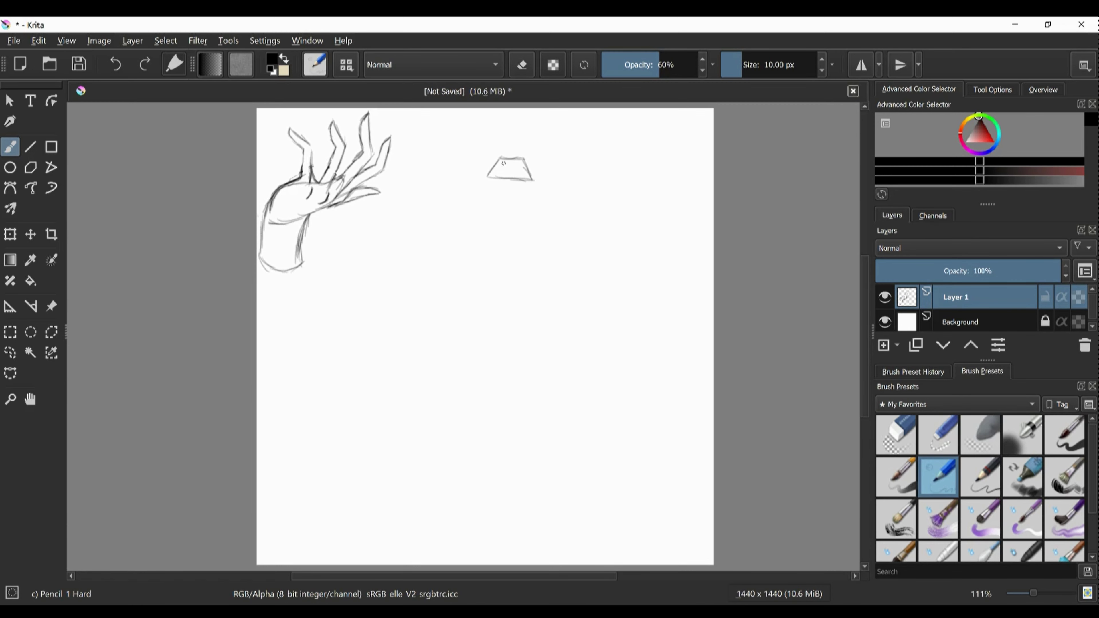
pyautogui.moveTo(495, 173); pyautogui.dragTo(525, 177)
pyautogui.hotkey('ctrl', 'z')
pyautogui.moveTo(526, 171)
pyautogui.mouseDown()
pyautogui.moveTo(542, 175)
pyautogui.moveTo(486, 178)
pyautogui.mouseUp()
pyautogui.hotkey('ctrl', 'z')
pyautogui.moveTo(498, 156); pyautogui.dragTo(523, 152)
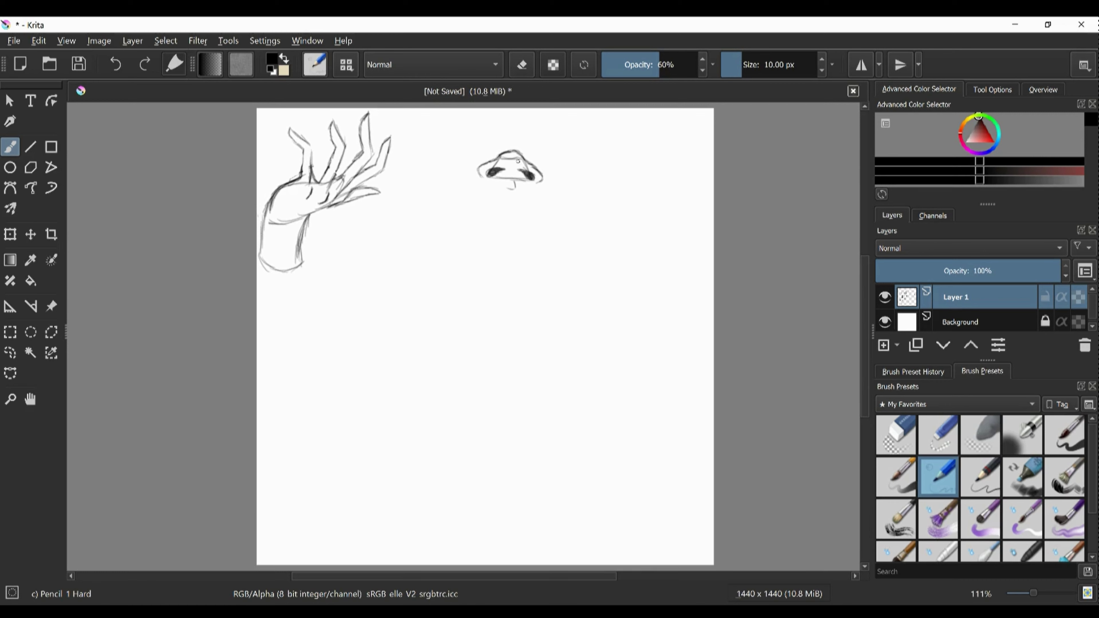
pyautogui.moveTo(602, 139); pyautogui.dragTo(590, 195)
pyautogui.moveTo(622, 158); pyautogui.dragTo(612, 203)
pyautogui.moveTo(603, 204)
pyautogui.mouseDown()
pyautogui.moveTo(589, 197)
pyautogui.moveTo(612, 202)
pyautogui.mouseUp()
pyautogui.moveTo(590, 198); pyautogui.dragTo(593, 214)
pyautogui.moveTo(613, 202)
pyautogui.mouseDown()
pyautogui.moveTo(622, 215)
pyautogui.moveTo(592, 213)
pyautogui.moveTo(630, 216)
pyautogui.moveTo(605, 219)
pyautogui.mouseUp()
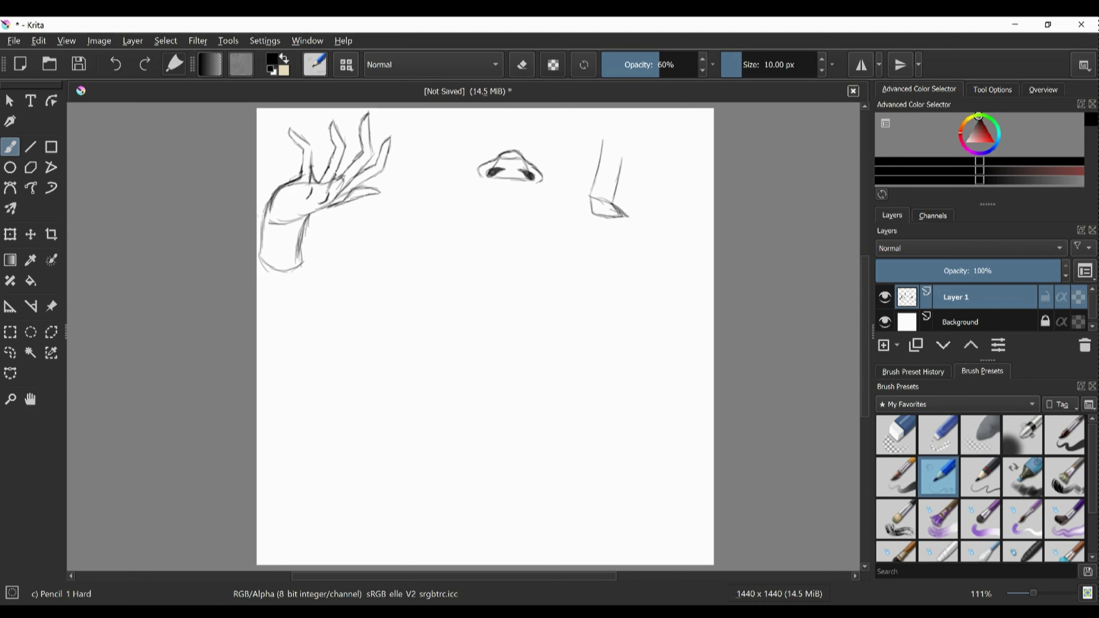
pyautogui.moveTo(610, 209); pyautogui.dragTo(627, 213)
pyautogui.moveTo(627, 213); pyautogui.dragTo(613, 210)
pyautogui.moveTo(613, 211); pyautogui.dragTo(627, 212)
pyautogui.moveTo(627, 212)
pyautogui.mouseDown()
pyautogui.moveTo(619, 219)
pyautogui.moveTo(632, 217)
pyautogui.moveTo(601, 152)
pyautogui.moveTo(579, 152)
pyautogui.moveTo(570, 183)
pyautogui.mouseUp()
pyautogui.hotkey('ctrl', 'z')
pyautogui.hotkey('ctrl', 'z')
pyautogui.hotkey('ctrl', 'z')
pyautogui.click(895, 435)
pyautogui.press('/')
# Sketch a tilted nose right of the first one, with two bridge lines, a boxy base and dark nostrils.
pyautogui.moveTo(615, 129)
pyautogui.mouseDown()
pyautogui.moveTo(596, 190)
pyautogui.moveTo(573, 200)
pyautogui.mouseUp()
pyautogui.moveTo(596, 189); pyautogui.dragTo(610, 207)
pyautogui.moveTo(573, 200)
pyautogui.mouseDown()
pyautogui.moveTo(610, 208)
pyautogui.moveTo(593, 203)
pyautogui.moveTo(627, 197)
pyautogui.moveTo(622, 210)
pyautogui.mouseUp()
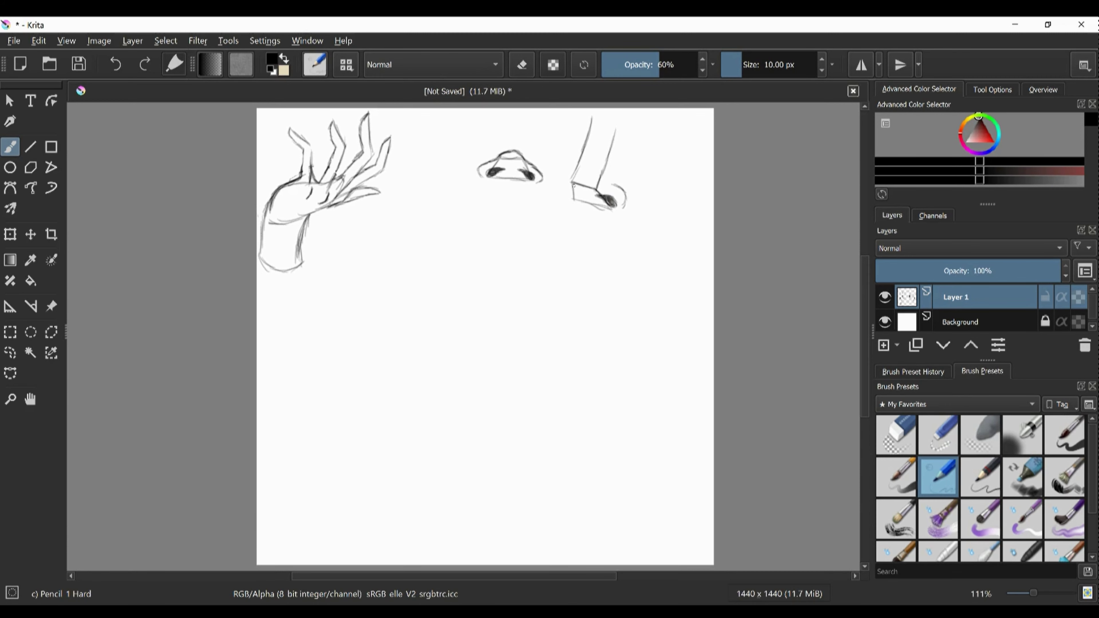
pyautogui.moveTo(576, 172)
pyautogui.mouseDown()
pyautogui.moveTo(564, 195)
pyautogui.moveTo(573, 197)
pyautogui.mouseUp()
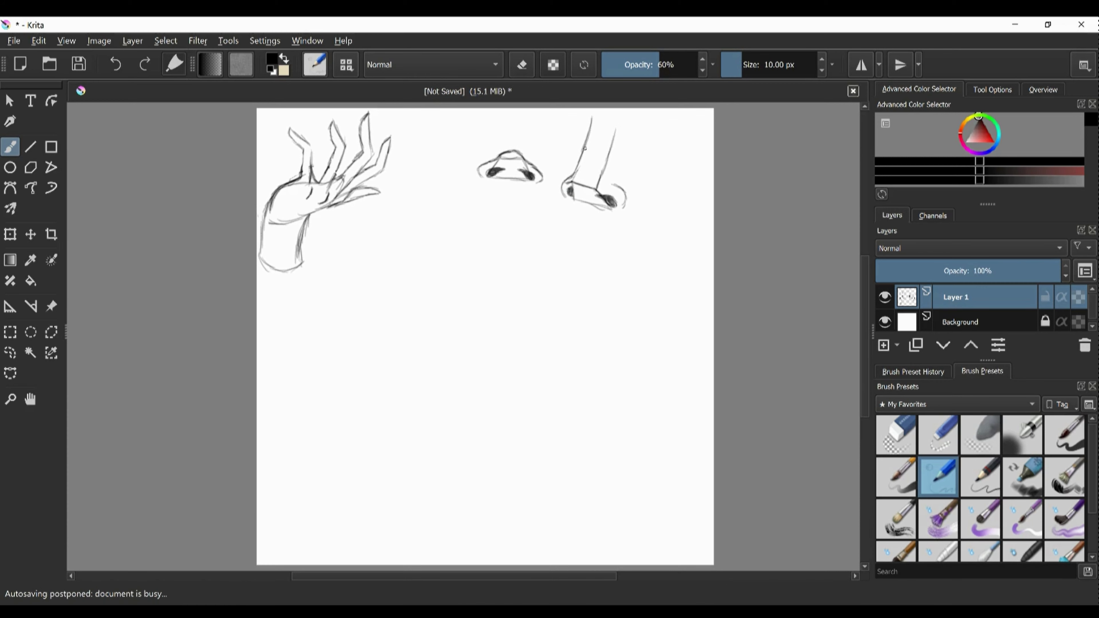
# Shade the tilted nose's bridge and underside, and hatch the underside of the small front-view nose.
pyautogui.moveTo(591, 119)
pyautogui.mouseDown()
pyautogui.moveTo(567, 200)
pyautogui.moveTo(574, 169)
pyautogui.moveTo(571, 185)
pyautogui.mouseUp()
pyautogui.moveTo(592, 142)
pyautogui.mouseDown()
pyautogui.moveTo(582, 182)
pyautogui.moveTo(589, 171)
pyautogui.mouseUp()
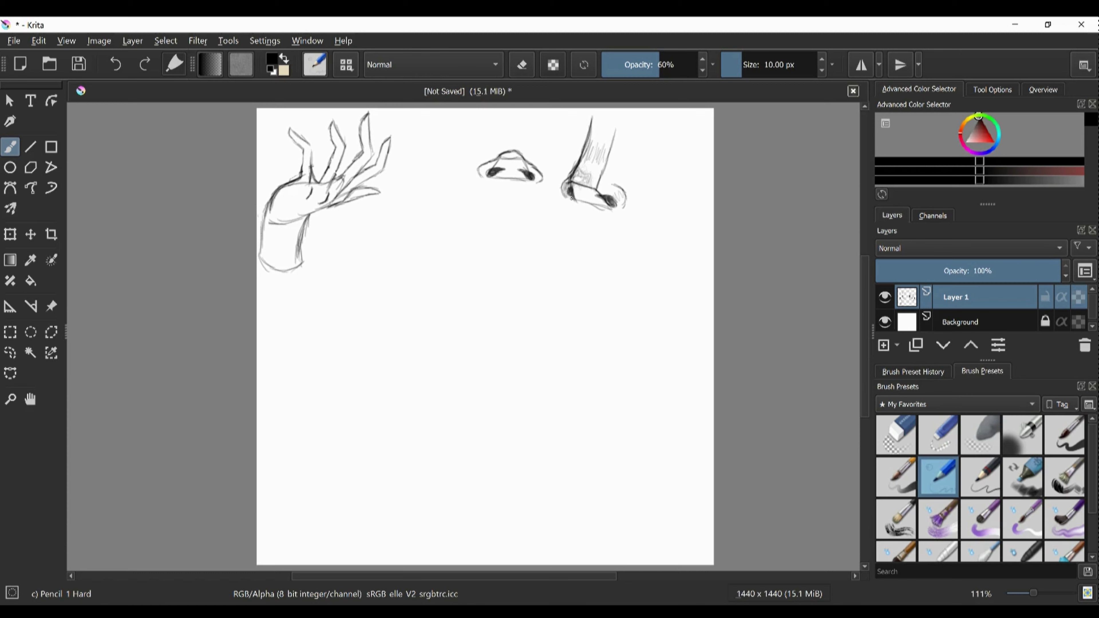
pyautogui.moveTo(573, 186); pyautogui.dragTo(603, 204)
pyautogui.moveTo(502, 178); pyautogui.dragTo(517, 162)
pyautogui.moveTo(495, 169)
pyautogui.mouseDown()
pyautogui.moveTo(524, 161)
pyautogui.moveTo(527, 180)
pyautogui.moveTo(498, 159)
pyautogui.moveTo(532, 180)
pyautogui.mouseUp()
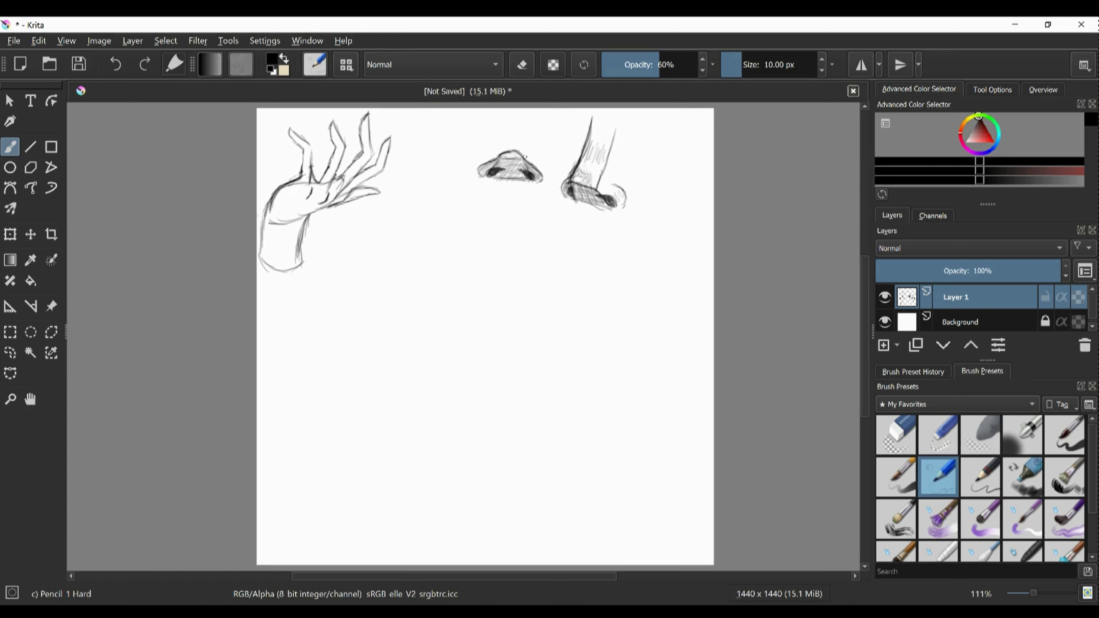
pyautogui.moveTo(498, 224)
pyautogui.mouseDown()
pyautogui.moveTo(552, 225)
pyautogui.moveTo(528, 249)
pyautogui.moveTo(510, 242)
pyautogui.mouseUp()
pyautogui.press('/')
pyautogui.press('/')
# Add hatching to the hand's thumb and to the wrist just below the palm.
pyautogui.moveTo(308, 187)
pyautogui.mouseDown()
pyautogui.moveTo(305, 197)
pyautogui.moveTo(365, 192)
pyautogui.mouseUp()
pyautogui.moveTo(365, 150)
pyautogui.mouseDown()
pyautogui.moveTo(372, 159)
pyautogui.moveTo(342, 154)
pyautogui.mouseUp()
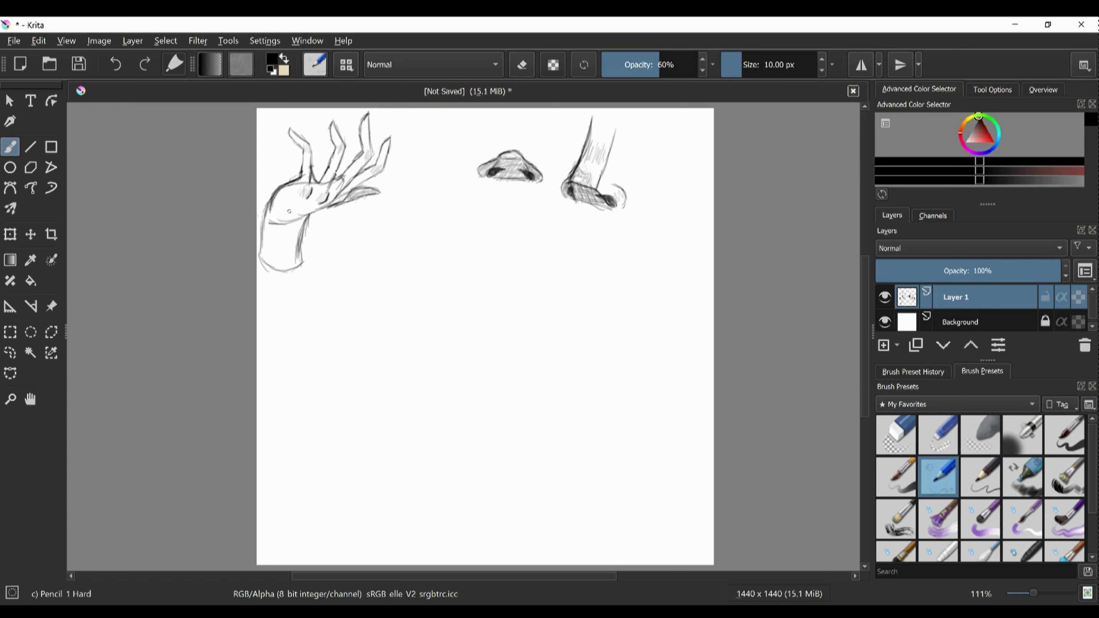
pyautogui.press('/')
pyautogui.moveTo(270, 225)
pyautogui.mouseDown()
pyautogui.moveTo(329, 208)
pyautogui.moveTo(298, 228)
pyautogui.mouseUp()
pyautogui.press('/')
# Sketch a third nose below the first, with a triangular tip, dark nostrils, curved wings and a bridge line.
pyautogui.moveTo(485, 246)
pyautogui.mouseDown()
pyautogui.moveTo(544, 248)
pyautogui.moveTo(517, 273)
pyautogui.mouseUp()
pyautogui.moveTo(487, 250); pyautogui.dragTo(513, 274)
pyautogui.moveTo(540, 252)
pyautogui.mouseDown()
pyautogui.moveTo(517, 272)
pyautogui.moveTo(554, 277)
pyautogui.moveTo(479, 275)
pyautogui.mouseUp()
pyautogui.moveTo(530, 187)
pyautogui.mouseDown()
pyautogui.moveTo(543, 264)
pyautogui.moveTo(526, 279)
pyautogui.moveTo(562, 273)
pyautogui.mouseUp()
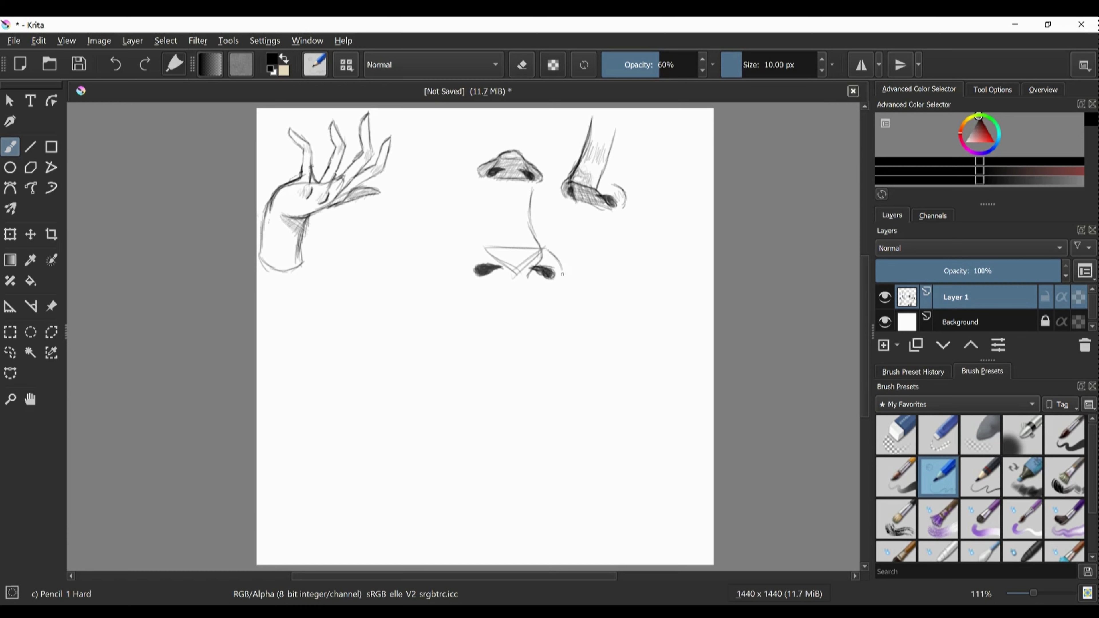
pyautogui.moveTo(481, 244); pyautogui.dragTo(467, 273)
# Shade the tip and bridge of the third nose with light hatching.
pyautogui.moveTo(508, 254)
pyautogui.mouseDown()
pyautogui.moveTo(484, 245)
pyautogui.moveTo(512, 234)
pyautogui.moveTo(537, 258)
pyautogui.moveTo(501, 259)
pyautogui.moveTo(533, 238)
pyautogui.mouseUp()
pyautogui.moveTo(502, 262)
pyautogui.mouseDown()
pyautogui.moveTo(524, 260)
pyautogui.moveTo(505, 245)
pyautogui.moveTo(526, 236)
pyautogui.mouseUp()
pyautogui.moveTo(526, 249)
pyautogui.mouseDown()
pyautogui.moveTo(556, 269)
pyautogui.moveTo(475, 257)
pyautogui.moveTo(509, 197)
pyautogui.mouseUp()
pyautogui.moveTo(498, 222); pyautogui.dragTo(494, 200)
pyautogui.moveTo(527, 284); pyautogui.dragTo(524, 306)
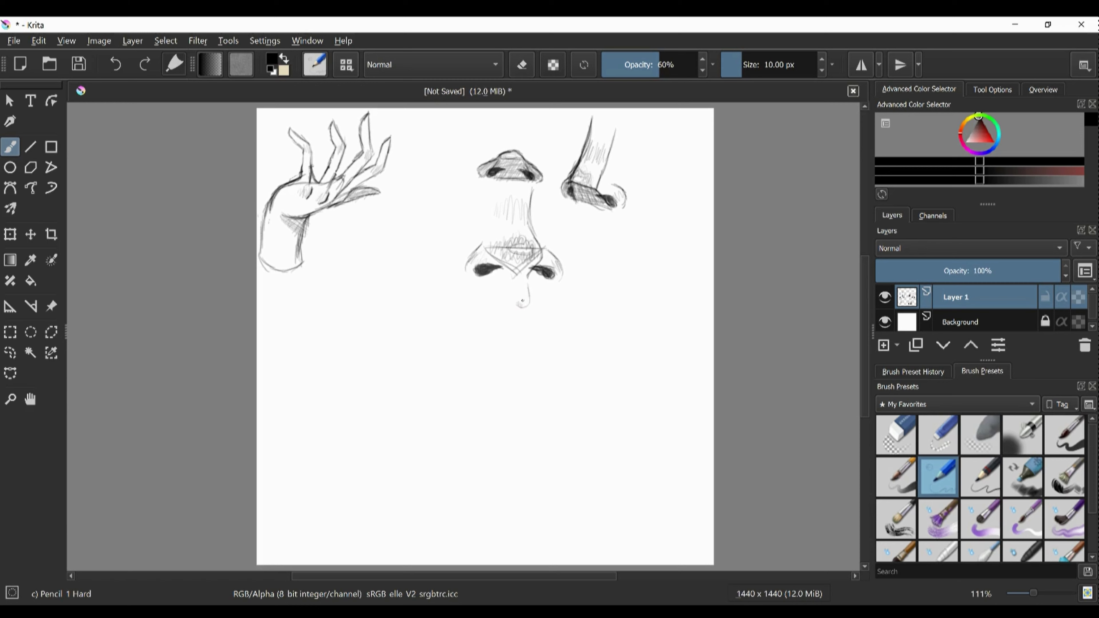
pyautogui.press('e')
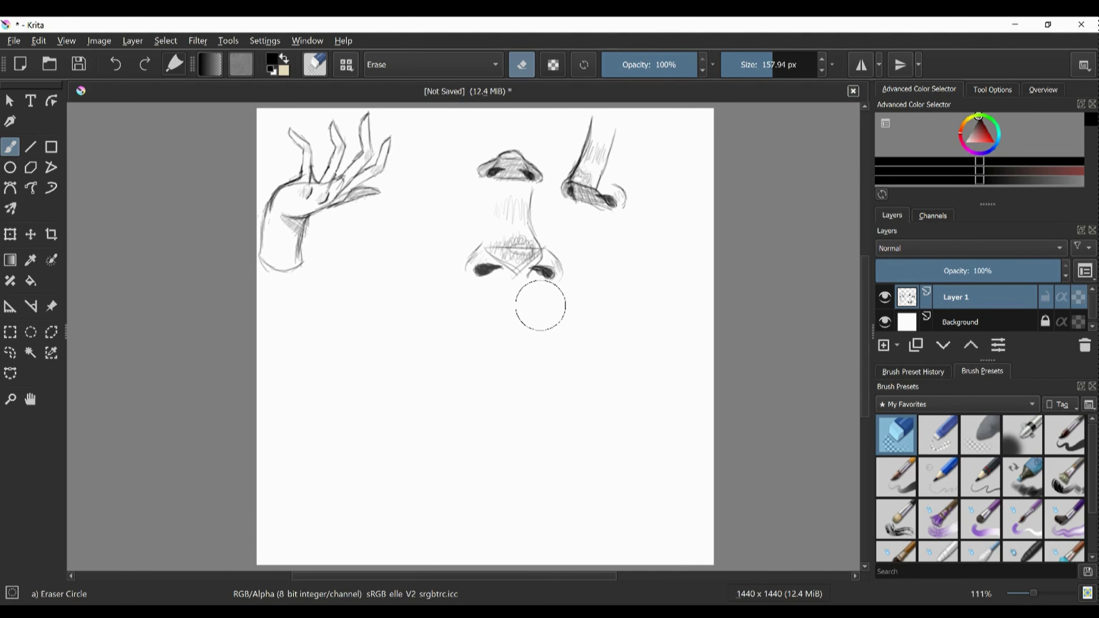
pyautogui.press('e')
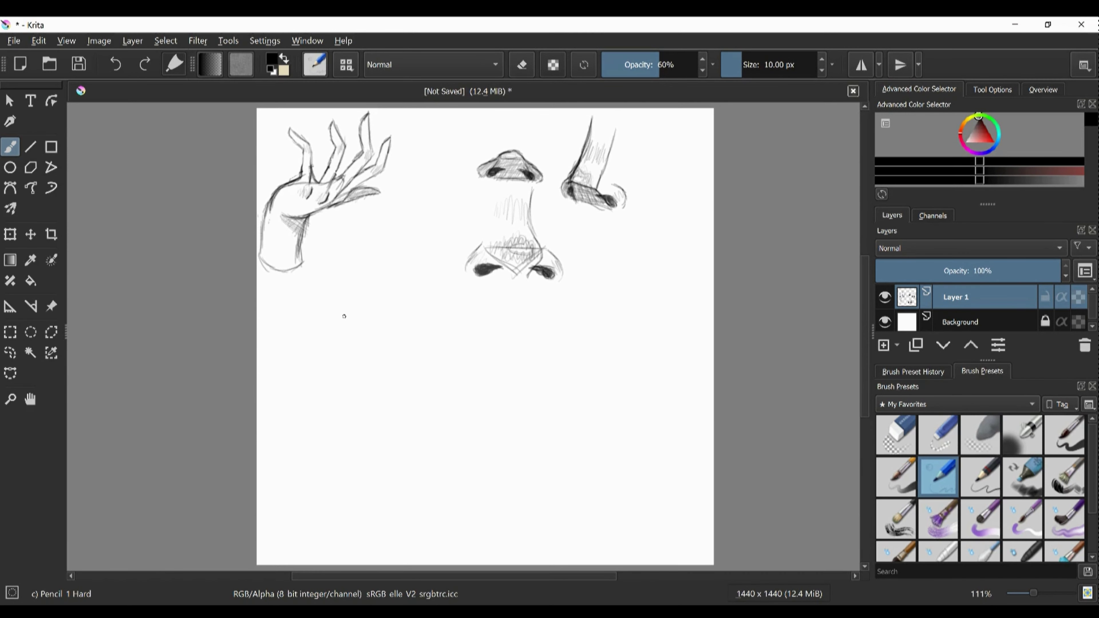
pyautogui.moveTo(350, 317)
pyautogui.mouseDown()
pyautogui.moveTo(326, 348)
pyautogui.moveTo(389, 318)
pyautogui.moveTo(406, 350)
pyautogui.mouseUp()
pyautogui.moveTo(325, 349)
pyautogui.mouseDown()
pyautogui.moveTo(346, 388)
pyautogui.moveTo(384, 391)
pyautogui.mouseUp()
pyautogui.moveTo(383, 392); pyautogui.dragTo(408, 357)
pyautogui.moveTo(323, 350)
pyautogui.mouseDown()
pyautogui.moveTo(349, 319)
pyautogui.moveTo(375, 317)
pyautogui.moveTo(416, 356)
pyautogui.moveTo(319, 349)
pyautogui.moveTo(346, 390)
pyautogui.moveTo(395, 382)
pyautogui.mouseUp()
pyautogui.moveTo(383, 393)
pyautogui.mouseDown()
pyautogui.moveTo(408, 356)
pyautogui.moveTo(393, 380)
pyautogui.moveTo(344, 375)
pyautogui.moveTo(338, 346)
pyautogui.moveTo(377, 339)
pyautogui.moveTo(409, 357)
pyautogui.mouseUp()
pyautogui.moveTo(323, 350); pyautogui.dragTo(405, 356)
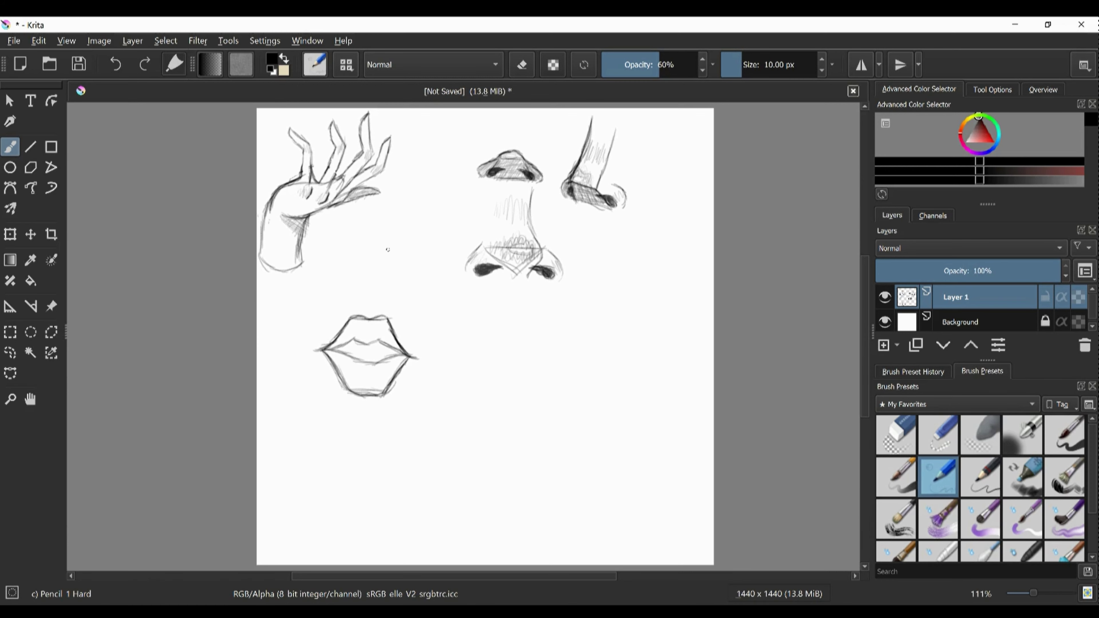
pyautogui.click(10, 332)
pyautogui.moveTo(290, 301); pyautogui.dragTo(448, 416)
pyautogui.click(10, 234)
pyautogui.moveTo(368, 416)
pyautogui.mouseDown()
pyautogui.moveTo(368, 391)
pyautogui.moveTo(369, 401)
pyautogui.mouseUp()
pyautogui.click(11, 151)
pyautogui.click(895, 435)
pyautogui.moveTo(341, 329); pyautogui.dragTo(397, 366)
pyautogui.click(937, 477)
pyautogui.click(10, 331)
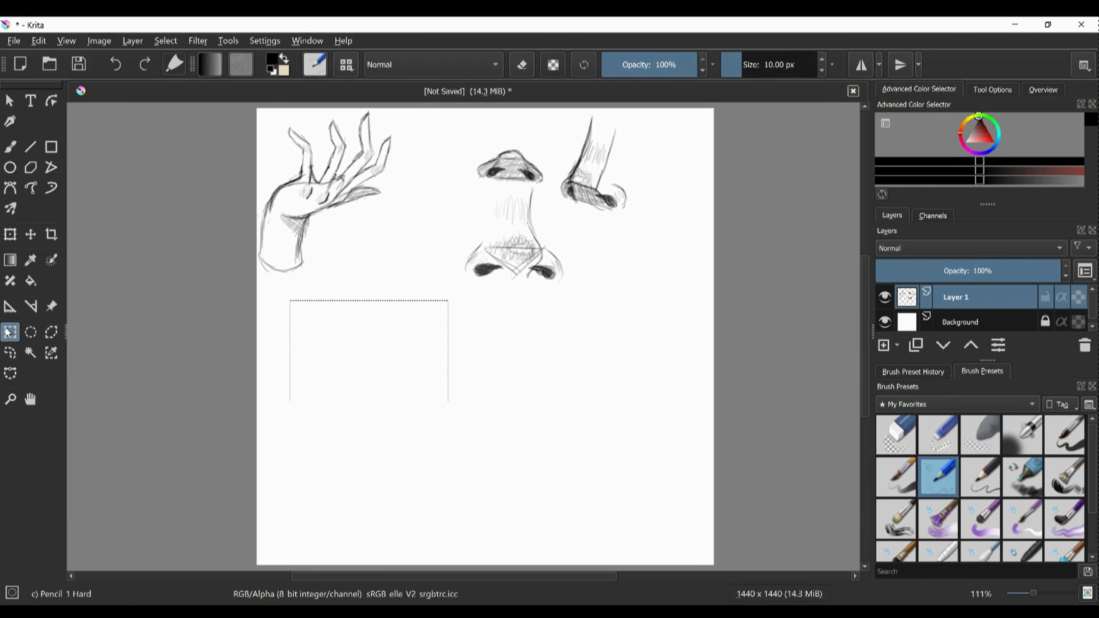
pyautogui.click(334, 462)
pyautogui.click(12, 151)
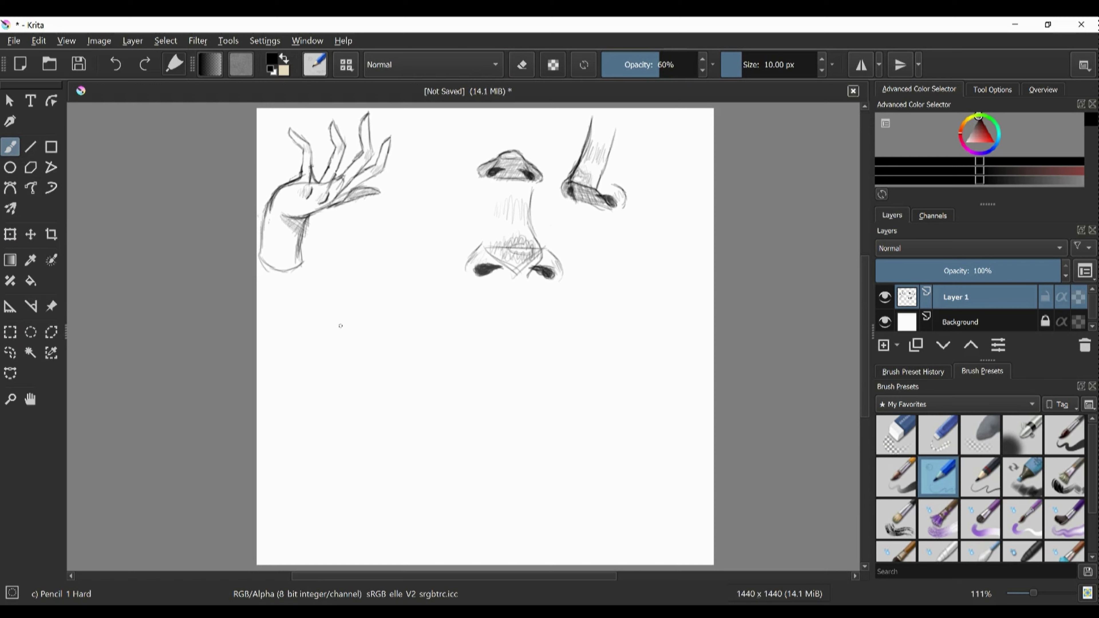
# Sketch wide, slightly parted lips with an angular outline below the hand, plus a short nose line above them.
pyautogui.moveTo(283, 353)
pyautogui.mouseDown()
pyautogui.moveTo(334, 319)
pyautogui.moveTo(371, 320)
pyautogui.moveTo(405, 350)
pyautogui.moveTo(302, 363)
pyautogui.moveTo(334, 393)
pyautogui.moveTo(367, 398)
pyautogui.moveTo(399, 345)
pyautogui.mouseUp()
pyautogui.click(895, 434)
pyautogui.moveTo(299, 350); pyautogui.dragTo(419, 380)
pyautogui.click(937, 477)
pyautogui.moveTo(283, 352)
pyautogui.mouseDown()
pyautogui.moveTo(337, 317)
pyautogui.moveTo(394, 325)
pyautogui.moveTo(428, 355)
pyautogui.moveTo(333, 396)
pyautogui.moveTo(380, 398)
pyautogui.moveTo(433, 358)
pyautogui.mouseUp()
pyautogui.moveTo(281, 351)
pyautogui.mouseDown()
pyautogui.moveTo(377, 314)
pyautogui.moveTo(437, 358)
pyautogui.moveTo(273, 352)
pyautogui.moveTo(350, 399)
pyautogui.moveTo(336, 399)
pyautogui.moveTo(396, 391)
pyautogui.moveTo(375, 404)
pyautogui.moveTo(433, 358)
pyautogui.mouseUp()
pyautogui.moveTo(279, 351)
pyautogui.mouseDown()
pyautogui.moveTo(339, 341)
pyautogui.moveTo(432, 357)
pyautogui.mouseUp()
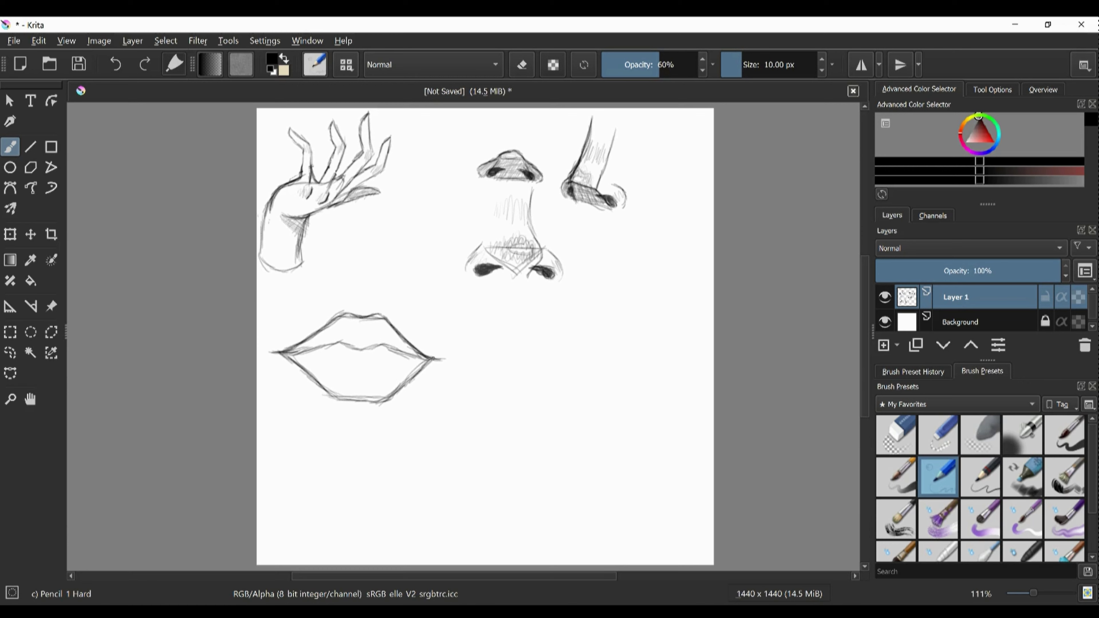
pyautogui.moveTo(306, 350); pyautogui.dragTo(409, 358)
pyautogui.moveTo(360, 304)
pyautogui.mouseDown()
pyautogui.moveTo(370, 274)
pyautogui.moveTo(373, 303)
pyautogui.moveTo(404, 305)
pyautogui.mouseUp()
pyautogui.moveTo(425, 310); pyautogui.dragTo(454, 312)
pyautogui.moveTo(452, 299); pyautogui.dragTo(464, 297)
pyautogui.moveTo(490, 306)
pyautogui.mouseDown()
pyautogui.moveTo(491, 317)
pyautogui.moveTo(445, 340)
pyautogui.mouseUp()
pyautogui.moveTo(453, 327); pyautogui.dragTo(454, 327)
pyautogui.moveTo(471, 326); pyautogui.dragTo(463, 340)
pyautogui.moveTo(476, 336); pyautogui.dragTo(488, 342)
pyautogui.moveTo(418, 311)
pyautogui.mouseDown()
pyautogui.moveTo(486, 315)
pyautogui.moveTo(412, 292)
pyautogui.mouseUp()
pyautogui.click(896, 435)
pyautogui.press('/')
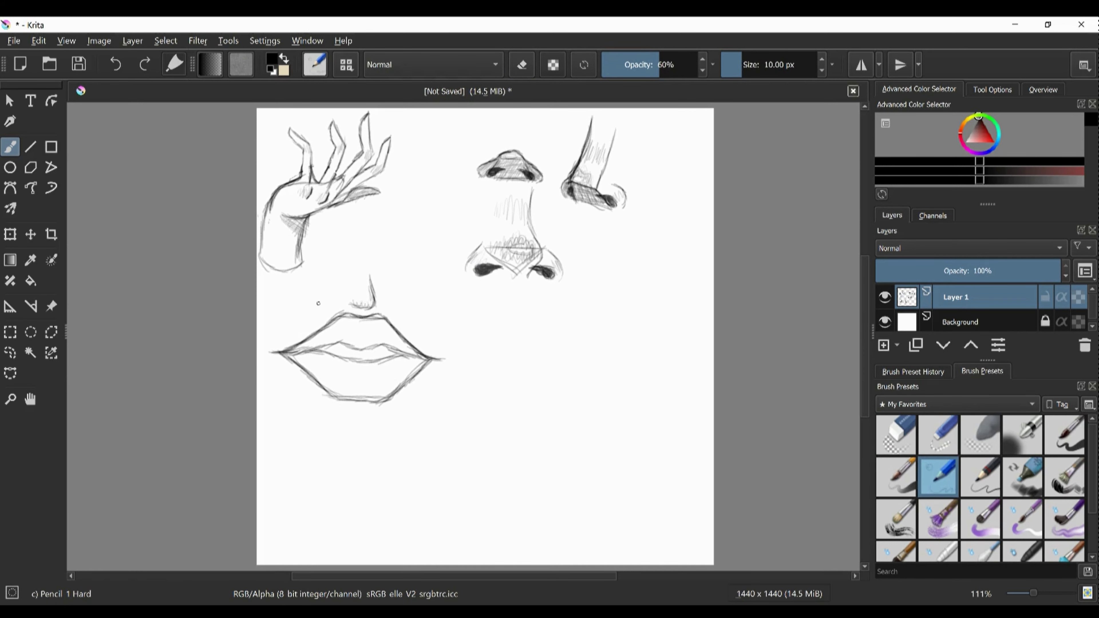
# Hatch the upper and lower lips with fine curved crease lines from the mouth opening to the outer contour.
pyautogui.moveTo(336, 344)
pyautogui.mouseDown()
pyautogui.moveTo(416, 353)
pyautogui.moveTo(338, 336)
pyautogui.moveTo(360, 349)
pyautogui.moveTo(379, 335)
pyautogui.moveTo(299, 347)
pyautogui.moveTo(390, 341)
pyautogui.moveTo(319, 342)
pyautogui.moveTo(348, 342)
pyautogui.moveTo(338, 328)
pyautogui.moveTo(387, 339)
pyautogui.mouseUp()
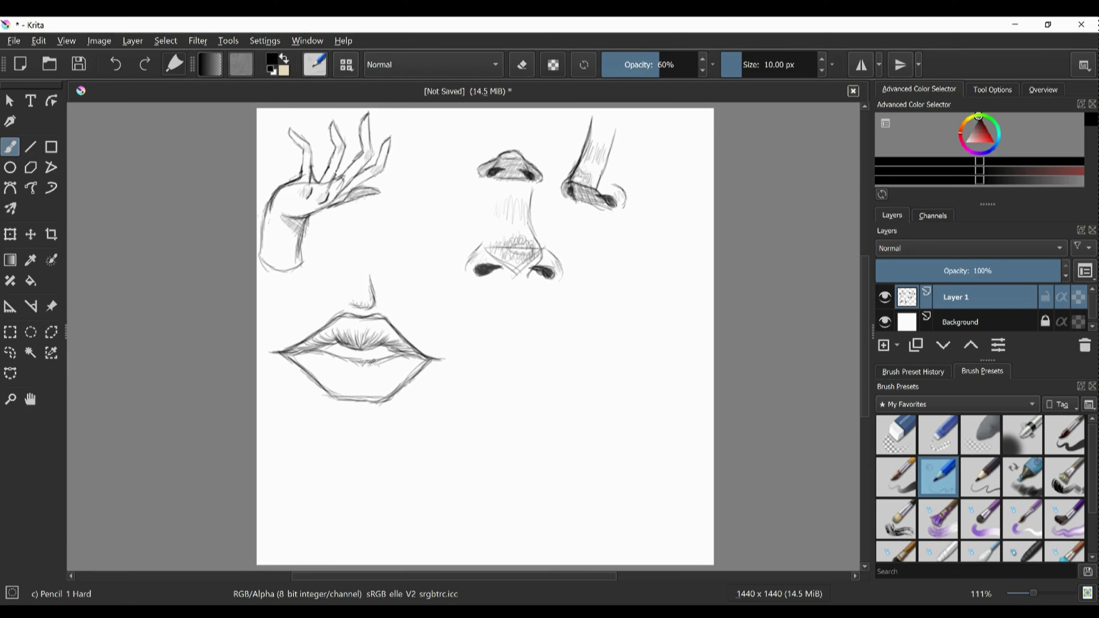
pyautogui.moveTo(374, 361)
pyautogui.mouseDown()
pyautogui.moveTo(410, 363)
pyautogui.moveTo(311, 353)
pyautogui.moveTo(352, 371)
pyautogui.moveTo(307, 355)
pyautogui.moveTo(399, 369)
pyautogui.mouseUp()
pyautogui.moveTo(346, 313)
pyautogui.mouseDown()
pyautogui.moveTo(395, 337)
pyautogui.moveTo(361, 320)
pyautogui.moveTo(330, 326)
pyautogui.moveTo(346, 330)
pyautogui.mouseUp()
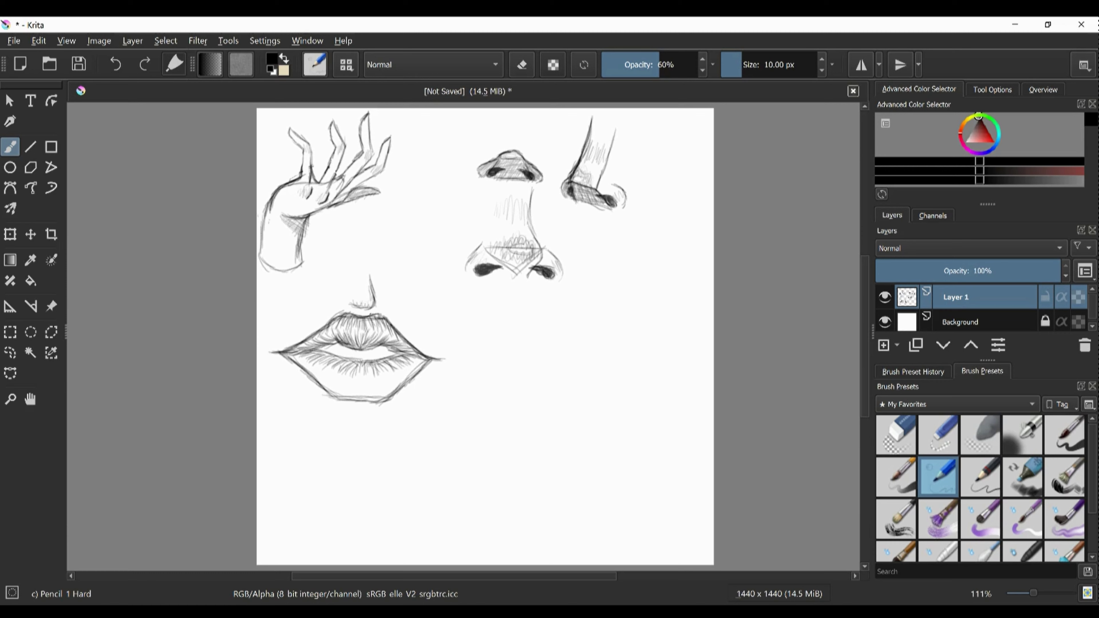
pyautogui.moveTo(289, 355)
pyautogui.mouseDown()
pyautogui.moveTo(317, 377)
pyautogui.moveTo(333, 372)
pyautogui.moveTo(332, 395)
pyautogui.moveTo(365, 375)
pyautogui.moveTo(384, 398)
pyautogui.moveTo(400, 391)
pyautogui.moveTo(420, 363)
pyautogui.mouseUp()
pyautogui.moveTo(343, 395)
pyautogui.mouseDown()
pyautogui.moveTo(419, 366)
pyautogui.moveTo(387, 392)
pyautogui.moveTo(360, 392)
pyautogui.moveTo(351, 365)
pyautogui.moveTo(324, 369)
pyautogui.moveTo(339, 380)
pyautogui.moveTo(365, 364)
pyautogui.moveTo(333, 358)
pyautogui.moveTo(422, 360)
pyautogui.moveTo(401, 380)
pyautogui.moveTo(352, 373)
pyautogui.mouseUp()
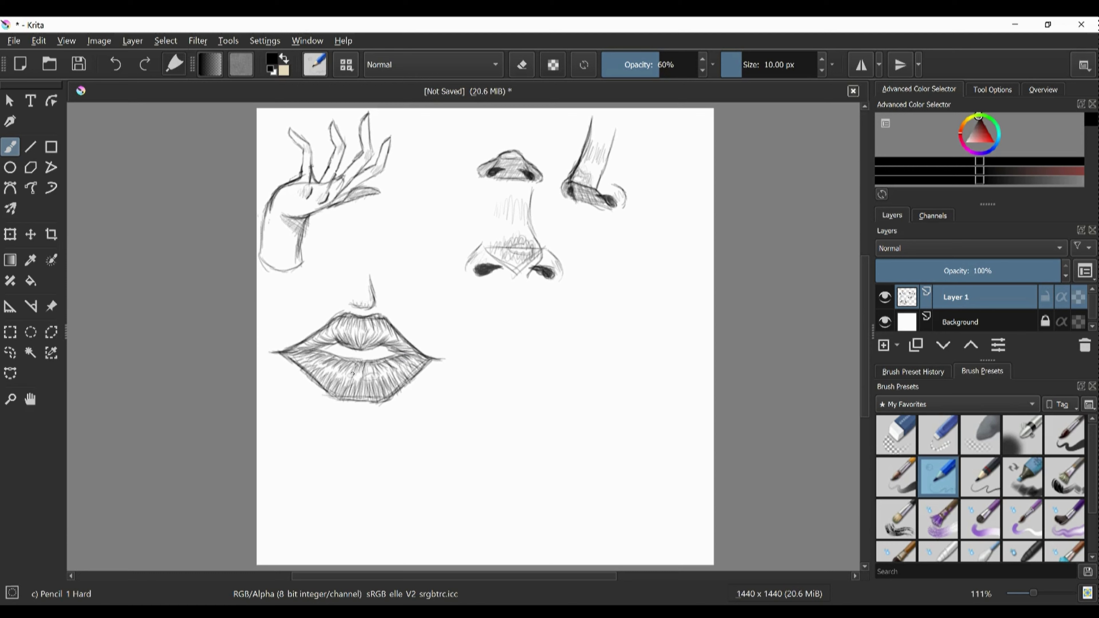
# Darken the upper lip with dense hatching across its whole width.
pyautogui.moveTo(299, 349); pyautogui.dragTo(317, 339)
pyautogui.moveTo(313, 343); pyautogui.dragTo(325, 332)
pyautogui.moveTo(336, 325)
pyautogui.mouseDown()
pyautogui.moveTo(324, 341)
pyautogui.moveTo(333, 339)
pyautogui.mouseUp()
pyautogui.moveTo(360, 322)
pyautogui.mouseDown()
pyautogui.moveTo(360, 345)
pyautogui.moveTo(378, 322)
pyautogui.mouseUp()
pyautogui.moveTo(384, 329); pyautogui.dragTo(381, 341)
pyautogui.moveTo(394, 331); pyautogui.dragTo(399, 348)
pyautogui.moveTo(309, 345); pyautogui.dragTo(326, 330)
pyautogui.moveTo(332, 343)
pyautogui.mouseDown()
pyautogui.moveTo(346, 326)
pyautogui.moveTo(378, 327)
pyautogui.mouseUp()
pyautogui.moveTo(367, 348)
pyautogui.mouseDown()
pyautogui.moveTo(387, 329)
pyautogui.moveTo(397, 334)
pyautogui.mouseUp()
pyautogui.moveTo(392, 349); pyautogui.dragTo(410, 339)
pyautogui.moveTo(343, 325)
pyautogui.mouseDown()
pyautogui.moveTo(387, 340)
pyautogui.moveTo(299, 348)
pyautogui.moveTo(346, 324)
pyautogui.moveTo(376, 325)
pyautogui.moveTo(418, 350)
pyautogui.mouseUp()
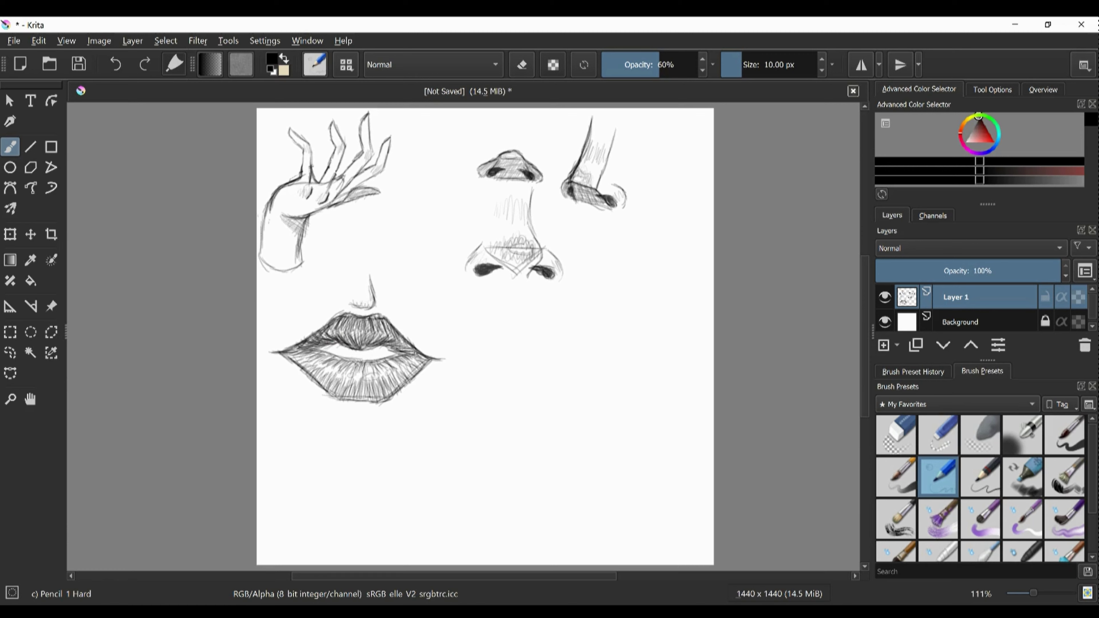
# Draw short tooth-separation lines inside the mouth opening.
pyautogui.moveTo(360, 348); pyautogui.dragTo(360, 355)
pyautogui.hotkey('ctrl', 'z')
pyautogui.moveTo(367, 353); pyautogui.dragTo(377, 354)
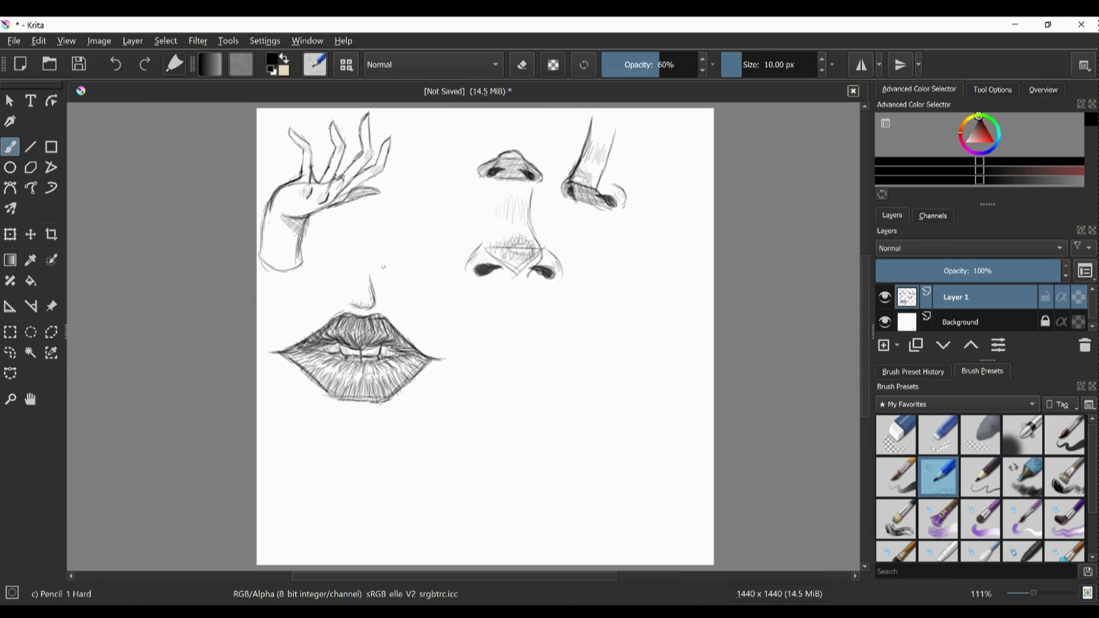
# Paint over the short nose line above the lips in white, keeping the lips intact.
pyautogui.click(1067, 443)
pyautogui.click(964, 142)
pyautogui.click(768, 65)
pyautogui.moveTo(377, 266); pyautogui.dragTo(361, 303)
pyautogui.rightClick(368, 285)
pyautogui.click(649, 331)
pyautogui.press('/')
pyautogui.press('x')
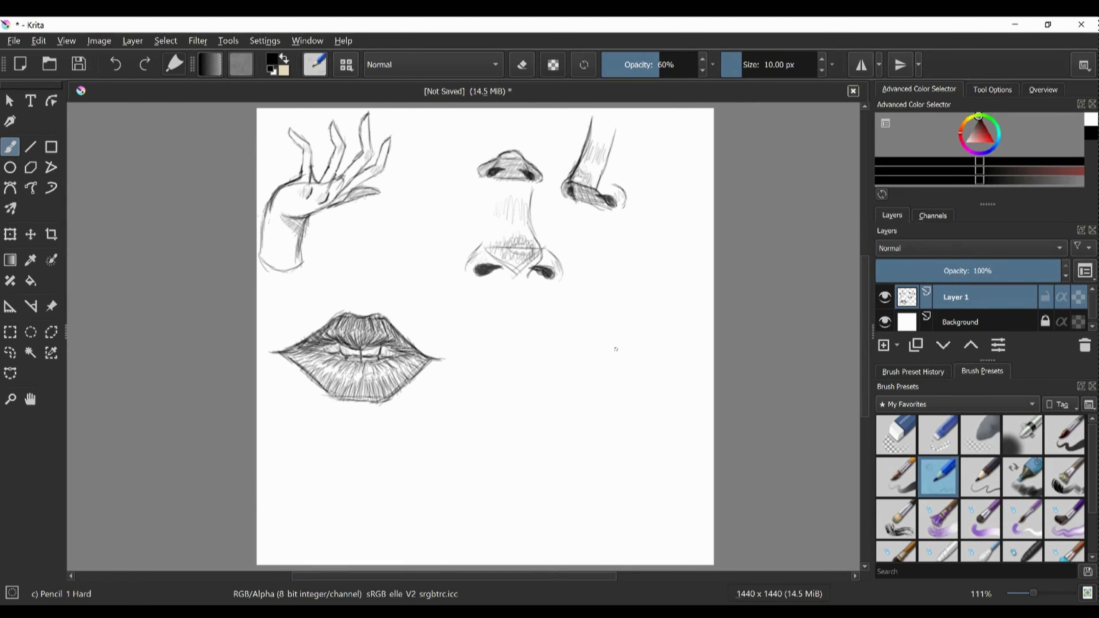
# Sketch a loose, light construction circle beside the lips at reduced pencil opacity, and restore the opacity to 60%.
pyautogui.moveTo(596, 327)
pyautogui.mouseDown()
pyautogui.moveTo(558, 389)
pyautogui.moveTo(649, 355)
pyautogui.moveTo(562, 412)
pyautogui.moveTo(614, 435)
pyautogui.mouseUp()
pyautogui.hotkey('ctrl', 'z')
pyautogui.moveTo(627, 66); pyautogui.dragTo(631, 66)
pyautogui.moveTo(616, 306)
pyautogui.mouseDown()
pyautogui.moveTo(576, 333)
pyautogui.moveTo(660, 372)
pyautogui.moveTo(561, 378)
pyautogui.mouseUp()
pyautogui.click(658, 70)
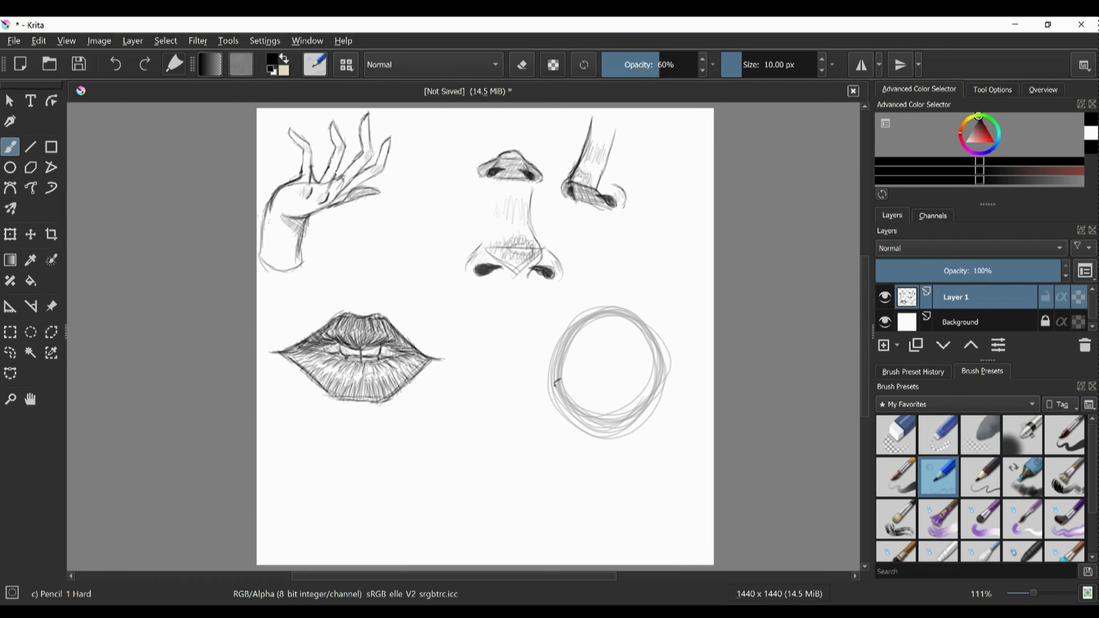
# Draw an almond-shaped eye outline across the construction circle, with a round iris and a small solid pupil inside.
pyautogui.moveTo(558, 382)
pyautogui.mouseDown()
pyautogui.moveTo(589, 339)
pyautogui.moveTo(623, 336)
pyautogui.moveTo(651, 349)
pyautogui.moveTo(669, 378)
pyautogui.moveTo(593, 401)
pyautogui.moveTo(632, 401)
pyautogui.moveTo(670, 379)
pyautogui.moveTo(579, 346)
pyautogui.moveTo(645, 343)
pyautogui.moveTo(670, 378)
pyautogui.mouseUp()
pyautogui.moveTo(558, 383)
pyautogui.mouseDown()
pyautogui.moveTo(592, 403)
pyautogui.moveTo(667, 383)
pyautogui.mouseUp()
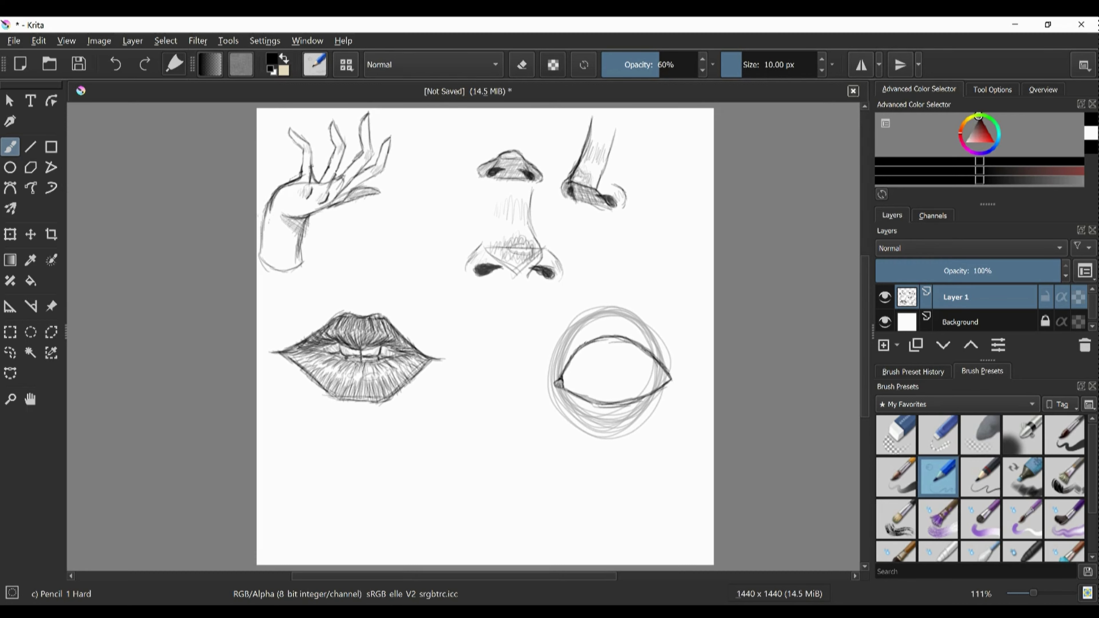
pyautogui.moveTo(596, 350)
pyautogui.mouseDown()
pyautogui.moveTo(614, 391)
pyautogui.moveTo(649, 368)
pyautogui.moveTo(640, 392)
pyautogui.moveTo(592, 369)
pyautogui.moveTo(591, 380)
pyautogui.moveTo(649, 355)
pyautogui.moveTo(640, 389)
pyautogui.mouseUp()
# Draw curved upper lashes fanning out from the eye's outer corner, undoing and redrawing the misplaced strokes.
pyautogui.moveTo(619, 362)
pyautogui.mouseDown()
pyautogui.moveTo(697, 375)
pyautogui.moveTo(697, 388)
pyautogui.mouseUp()
pyautogui.moveTo(688, 349)
pyautogui.mouseDown()
pyautogui.moveTo(666, 354)
pyautogui.moveTo(681, 351)
pyautogui.mouseUp()
pyautogui.hotkey('ctrl', 'z')
pyautogui.hotkey('ctrl', 'z')
pyautogui.hotkey('ctrl', 'z')
pyautogui.hotkey('ctrl', 'z')
pyautogui.moveTo(650, 351); pyautogui.dragTo(678, 353)
pyautogui.moveTo(646, 347)
pyautogui.mouseDown()
pyautogui.moveTo(688, 345)
pyautogui.moveTo(684, 368)
pyautogui.mouseUp()
pyautogui.hotkey('ctrl', 'z')
pyautogui.hotkey('ctrl', 'z')
pyautogui.hotkey('ctrl', 'z')
pyautogui.hotkey('ctrl', 'z')
pyautogui.moveTo(656, 358)
pyautogui.mouseDown()
pyautogui.moveTo(682, 364)
pyautogui.moveTo(671, 361)
pyautogui.moveTo(694, 342)
pyautogui.moveTo(684, 370)
pyautogui.mouseUp()
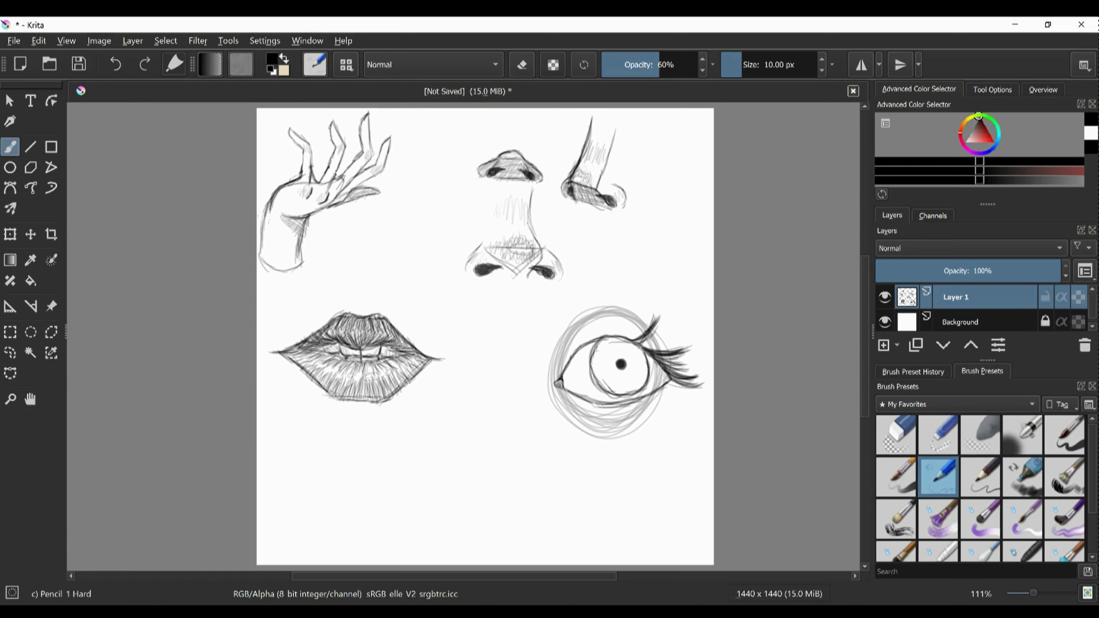
# Extend the upper lashes along the lid from the outer corner to above the iris with dense curved strokes.
pyautogui.moveTo(642, 347); pyautogui.dragTo(672, 343)
pyautogui.moveTo(645, 348); pyautogui.dragTo(663, 332)
pyautogui.moveTo(648, 348); pyautogui.dragTo(671, 341)
pyautogui.moveTo(640, 346); pyautogui.dragTo(659, 332)
pyautogui.moveTo(633, 342)
pyautogui.mouseDown()
pyautogui.moveTo(655, 318)
pyautogui.moveTo(658, 339)
pyautogui.mouseUp()
pyautogui.moveTo(643, 345)
pyautogui.mouseDown()
pyautogui.moveTo(668, 336)
pyautogui.moveTo(617, 297)
pyautogui.mouseUp()
pyautogui.hotkey('ctrl', 'z')
pyautogui.moveTo(613, 335)
pyautogui.mouseDown()
pyautogui.moveTo(614, 300)
pyautogui.moveTo(609, 338)
pyautogui.mouseUp()
pyautogui.moveTo(622, 301)
pyautogui.mouseDown()
pyautogui.moveTo(619, 341)
pyautogui.moveTo(610, 340)
pyautogui.moveTo(627, 307)
pyautogui.moveTo(649, 321)
pyautogui.moveTo(636, 325)
pyautogui.mouseUp()
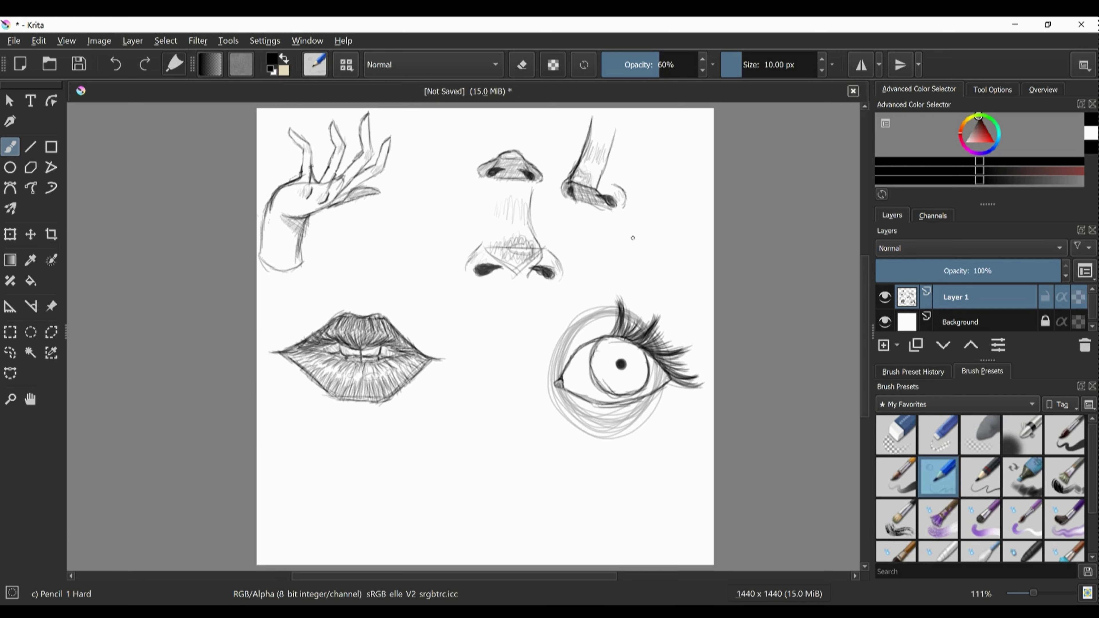
pyautogui.moveTo(596, 339)
pyautogui.mouseDown()
pyautogui.moveTo(576, 299)
pyautogui.moveTo(589, 328)
pyautogui.moveTo(583, 315)
pyautogui.moveTo(614, 313)
pyautogui.moveTo(596, 319)
pyautogui.mouseUp()
pyautogui.moveTo(668, 386)
pyautogui.mouseDown()
pyautogui.moveTo(703, 380)
pyautogui.moveTo(677, 353)
pyautogui.mouseUp()
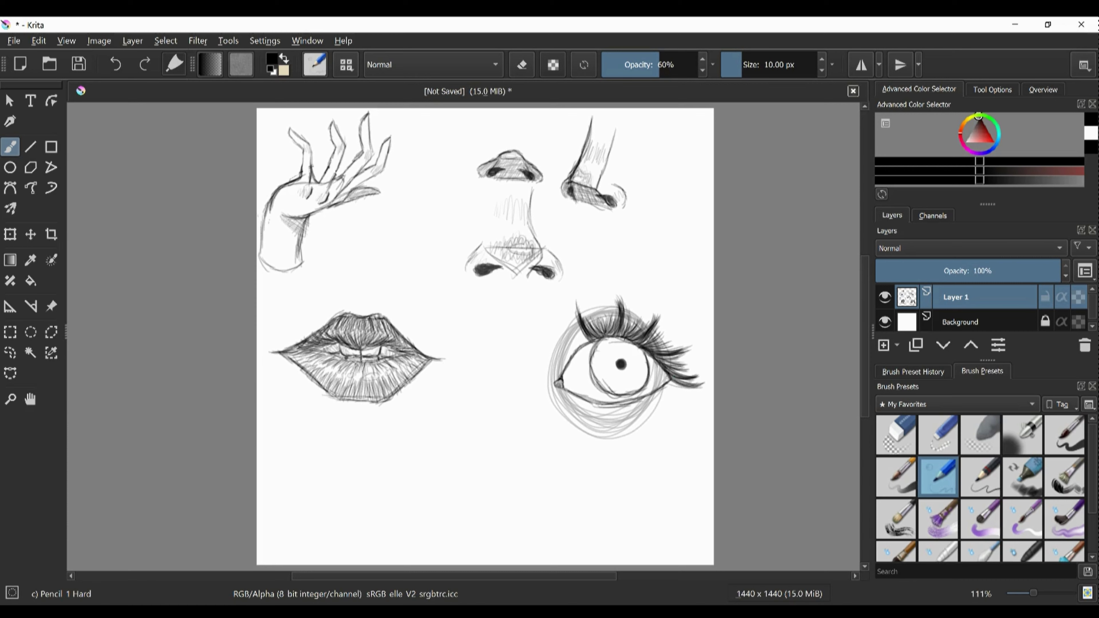
# Fill the inner end of the upper lid with short curved lashes sweeping toward the tear duct side.
pyautogui.moveTo(553, 339)
pyautogui.mouseDown()
pyautogui.moveTo(575, 351)
pyautogui.moveTo(558, 345)
pyautogui.mouseUp()
pyautogui.moveTo(572, 340); pyautogui.dragTo(558, 348)
pyautogui.moveTo(584, 341); pyautogui.dragTo(578, 328)
pyautogui.moveTo(587, 343); pyautogui.dragTo(574, 329)
pyautogui.moveTo(581, 345); pyautogui.dragTo(560, 334)
pyautogui.moveTo(575, 348)
pyautogui.mouseDown()
pyautogui.moveTo(557, 335)
pyautogui.moveTo(567, 335)
pyautogui.mouseUp()
pyautogui.moveTo(585, 343)
pyautogui.mouseDown()
pyautogui.moveTo(572, 325)
pyautogui.moveTo(560, 345)
pyautogui.moveTo(552, 333)
pyautogui.mouseUp()
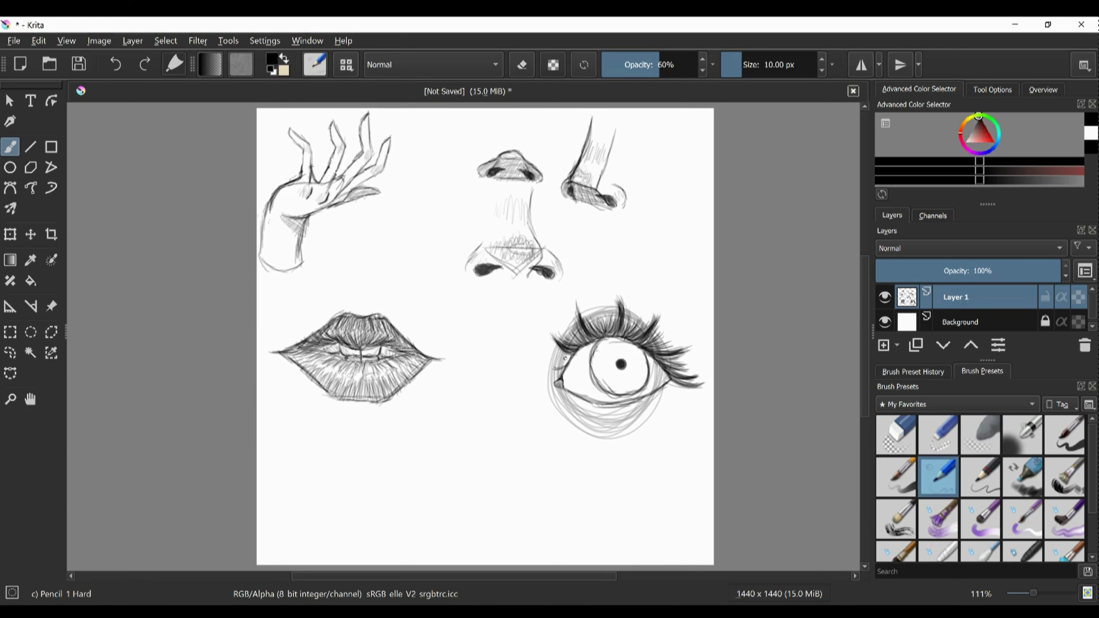
pyautogui.moveTo(548, 367)
pyautogui.mouseDown()
pyautogui.moveTo(564, 358)
pyautogui.moveTo(551, 370)
pyautogui.mouseUp()
pyautogui.moveTo(546, 369)
pyautogui.mouseDown()
pyautogui.moveTo(571, 359)
pyautogui.moveTo(561, 355)
pyautogui.mouseUp()
# Draw fine radial lines in the iris between the pupil and the iris edge.
pyautogui.moveTo(554, 356)
pyautogui.mouseDown()
pyautogui.moveTo(567, 329)
pyautogui.moveTo(606, 312)
pyautogui.moveTo(644, 325)
pyautogui.moveTo(658, 346)
pyautogui.moveTo(567, 329)
pyautogui.moveTo(643, 324)
pyautogui.moveTo(664, 350)
pyautogui.moveTo(611, 371)
pyautogui.mouseUp()
pyautogui.moveTo(621, 369)
pyautogui.mouseDown()
pyautogui.moveTo(631, 368)
pyautogui.moveTo(610, 355)
pyautogui.mouseUp()
pyautogui.moveTo(619, 359)
pyautogui.mouseDown()
pyautogui.moveTo(615, 350)
pyautogui.moveTo(632, 358)
pyautogui.mouseUp()
pyautogui.moveTo(601, 387)
pyautogui.mouseDown()
pyautogui.moveTo(605, 377)
pyautogui.moveTo(613, 392)
pyautogui.mouseUp()
pyautogui.moveTo(622, 380)
pyautogui.mouseDown()
pyautogui.moveTo(628, 394)
pyautogui.moveTo(646, 383)
pyautogui.mouseUp()
pyautogui.moveTo(638, 367); pyautogui.dragTo(644, 348)
pyautogui.moveTo(623, 355)
pyautogui.mouseDown()
pyautogui.moveTo(627, 341)
pyautogui.moveTo(607, 338)
pyautogui.mouseUp()
pyautogui.moveTo(605, 366)
pyautogui.mouseDown()
pyautogui.moveTo(593, 359)
pyautogui.moveTo(595, 382)
pyautogui.mouseUp()
pyautogui.moveTo(604, 367)
pyautogui.mouseDown()
pyautogui.moveTo(587, 362)
pyautogui.moveTo(594, 342)
pyautogui.mouseUp()
pyautogui.moveTo(611, 354); pyautogui.dragTo(605, 340)
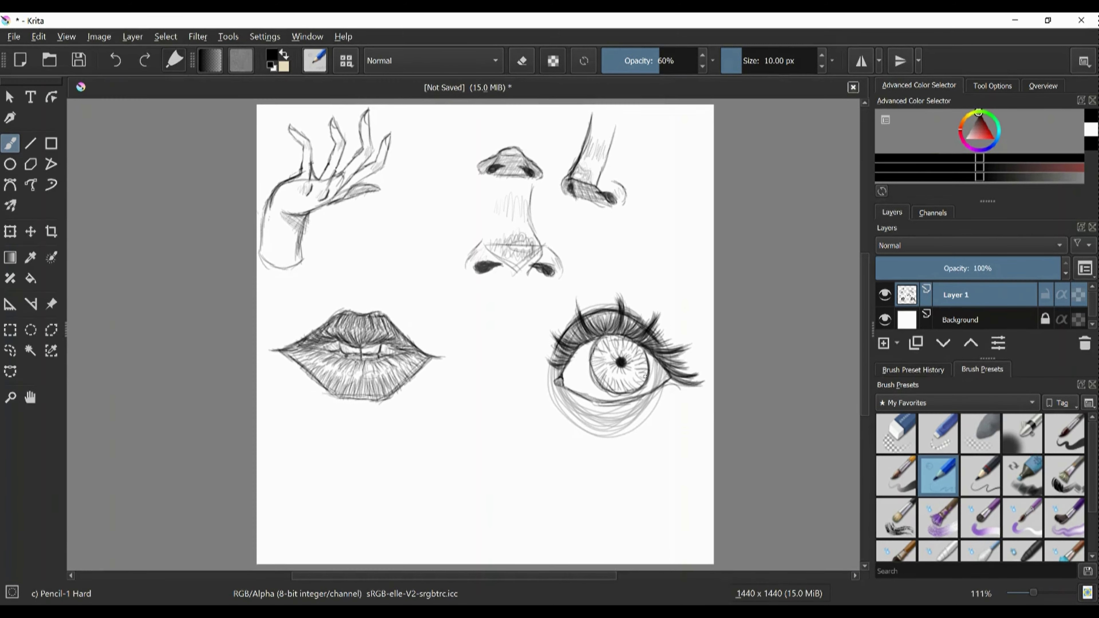
# Draw the lower lashes beneath the eye's outer corner, undoing and redrawing the overlong strokes.
pyautogui.moveTo(663, 389)
pyautogui.mouseDown()
pyautogui.moveTo(683, 395)
pyautogui.moveTo(657, 400)
pyautogui.moveTo(666, 409)
pyautogui.moveTo(652, 396)
pyautogui.moveTo(669, 415)
pyautogui.moveTo(668, 394)
pyautogui.mouseUp()
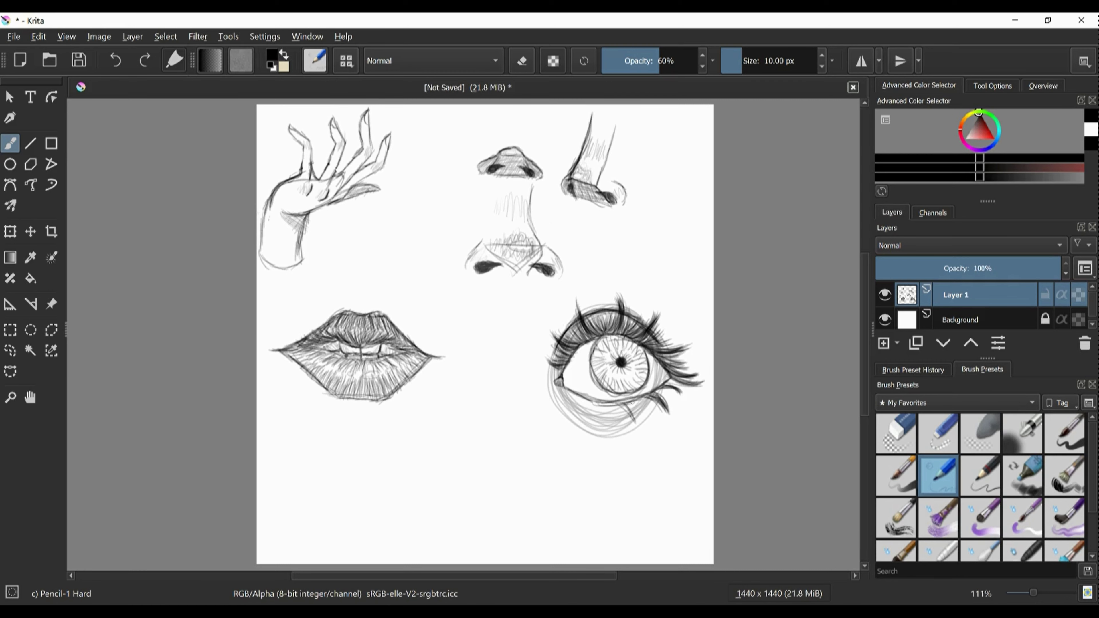
pyautogui.moveTo(635, 403); pyautogui.dragTo(635, 426)
pyautogui.hotkey('ctrl', 'z')
pyautogui.hotkey('ctrl', 'z')
pyautogui.hotkey('ctrl', 'z')
pyautogui.moveTo(634, 404)
pyautogui.mouseDown()
pyautogui.moveTo(636, 424)
pyautogui.moveTo(637, 413)
pyautogui.mouseUp()
pyautogui.moveTo(651, 398)
pyautogui.mouseDown()
pyautogui.moveTo(644, 419)
pyautogui.moveTo(656, 399)
pyautogui.moveTo(646, 397)
pyautogui.mouseUp()
# Continue the lower lashes with short dense strokes beneath the iris and toward the inner corner.
pyautogui.moveTo(637, 406)
pyautogui.mouseDown()
pyautogui.moveTo(664, 394)
pyautogui.moveTo(592, 424)
pyautogui.moveTo(594, 413)
pyautogui.moveTo(613, 413)
pyautogui.mouseUp()
pyautogui.moveTo(623, 407); pyautogui.dragTo(620, 416)
pyautogui.moveTo(612, 408); pyautogui.dragTo(598, 421)
pyautogui.moveTo(622, 409); pyautogui.dragTo(617, 419)
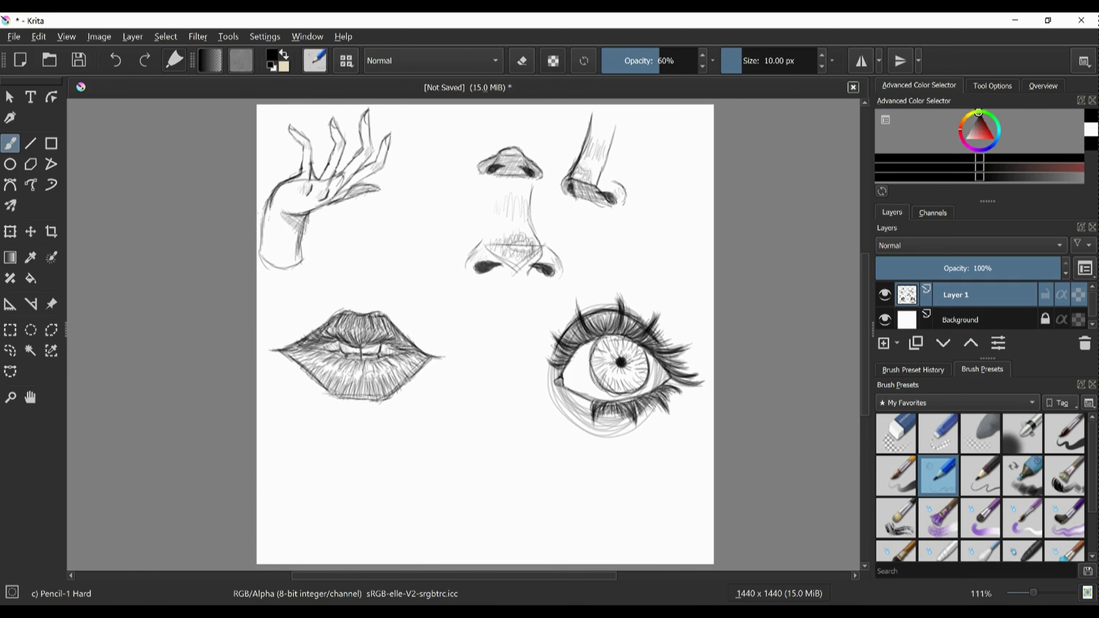
pyautogui.moveTo(669, 381); pyautogui.dragTo(687, 386)
pyautogui.moveTo(580, 397)
pyautogui.mouseDown()
pyautogui.moveTo(568, 407)
pyautogui.moveTo(591, 420)
pyautogui.mouseUp()
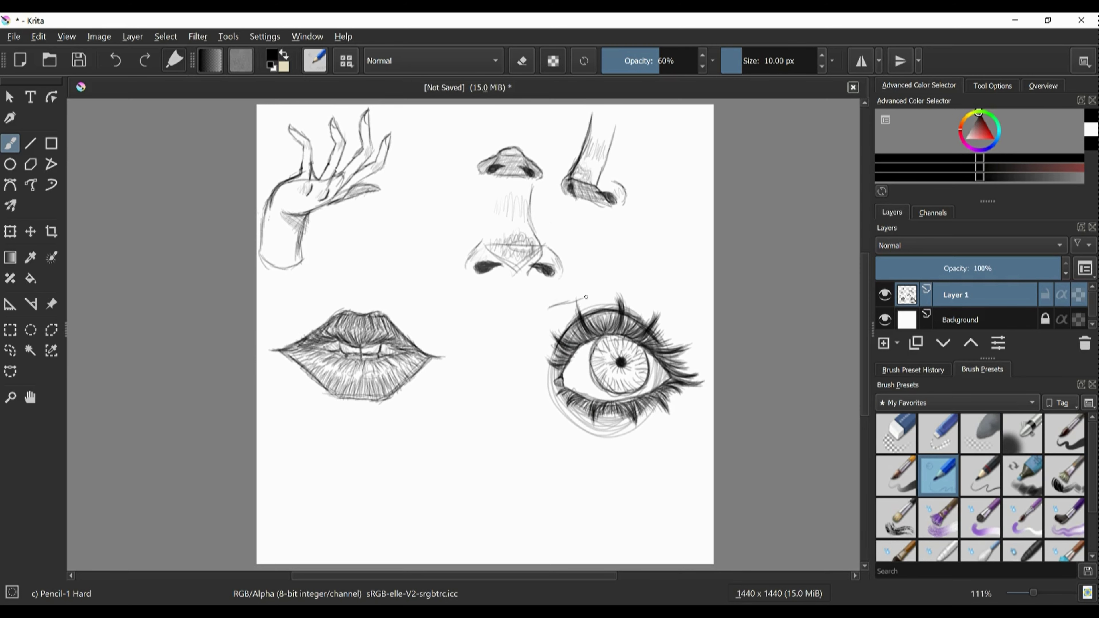
pyautogui.moveTo(553, 312)
pyautogui.mouseDown()
pyautogui.moveTo(647, 275)
pyautogui.moveTo(674, 295)
pyautogui.mouseUp()
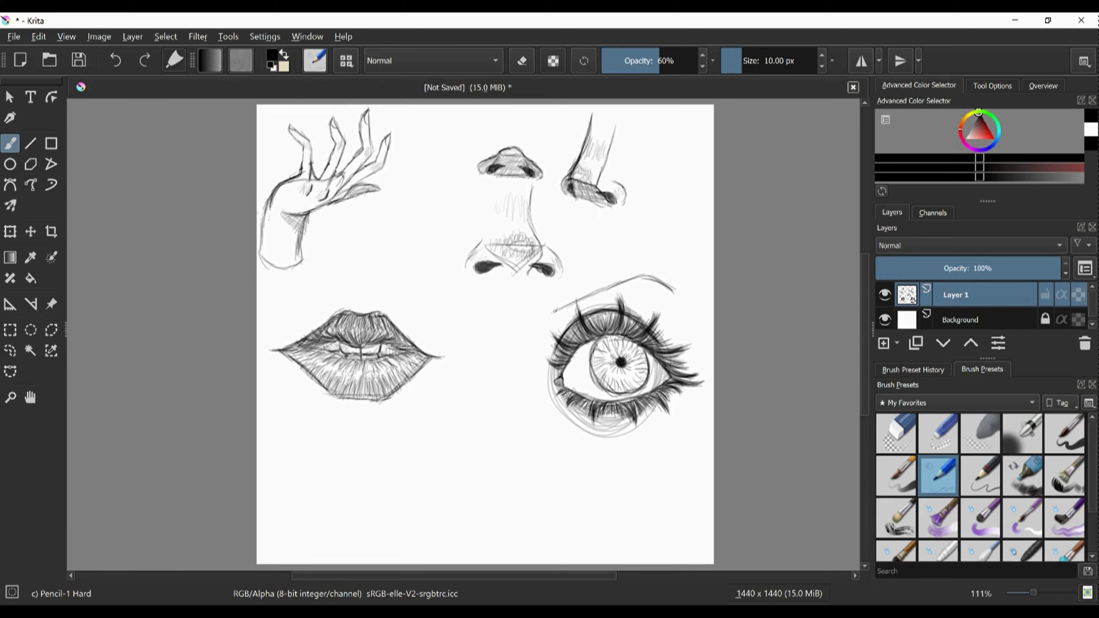
pyautogui.hotkey('ctrl', 'z')
pyautogui.click(142, 64)
pyautogui.click(117, 67)
# Select the whole eye with a rectangular selection, move it down to make room for an eyebrow, and deselect it.
pyautogui.click(10, 329)
pyautogui.moveTo(523, 283); pyautogui.dragTo(716, 458)
pyautogui.click(10, 232)
pyautogui.moveTo(616, 361); pyautogui.dragTo(609, 438)
pyautogui.click(10, 143)
pyautogui.click(10, 330)
pyautogui.hotkey('ctrl', 'shift', 'a')
pyautogui.press('b')
# Sketch an arched eyebrow outline above the eye, tapering to a point past the outer corner, with faint guide lines inside.
pyautogui.press('i')
pyautogui.press('i')
pyautogui.press('i')
pyautogui.press('i')
pyautogui.moveTo(527, 338)
pyautogui.mouseDown()
pyautogui.moveTo(661, 334)
pyautogui.moveTo(534, 340)
pyautogui.moveTo(661, 335)
pyautogui.moveTo(691, 361)
pyautogui.mouseUp()
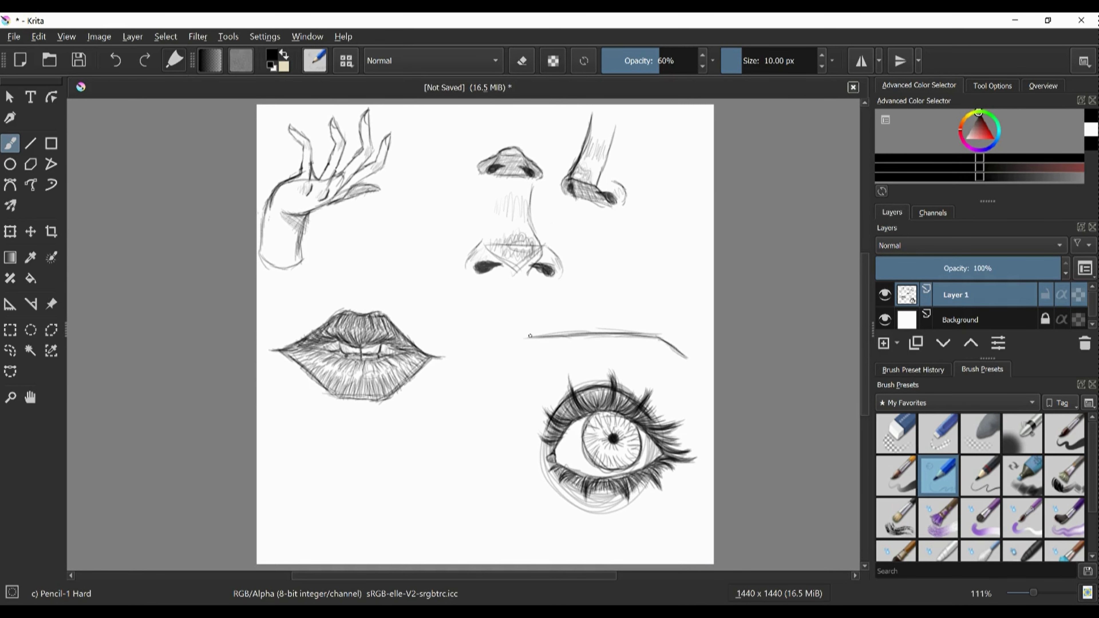
pyautogui.moveTo(522, 319)
pyautogui.mouseDown()
pyautogui.moveTo(655, 310)
pyautogui.moveTo(694, 369)
pyautogui.mouseUp()
pyautogui.moveTo(514, 340)
pyautogui.mouseDown()
pyautogui.moveTo(527, 318)
pyautogui.moveTo(623, 310)
pyautogui.mouseUp()
pyautogui.moveTo(597, 331); pyautogui.dragTo(668, 324)
pyautogui.moveTo(644, 327); pyautogui.dragTo(673, 351)
# Hatch the inner end of the eyebrow with short, dense slanted hair strokes.
pyautogui.moveTo(526, 338); pyautogui.dragTo(551, 315)
pyautogui.moveTo(527, 336); pyautogui.dragTo(538, 317)
pyautogui.moveTo(536, 336); pyautogui.dragTo(540, 319)
pyautogui.moveTo(529, 337)
pyautogui.mouseDown()
pyautogui.moveTo(550, 314)
pyautogui.moveTo(536, 317)
pyautogui.moveTo(554, 316)
pyautogui.mouseUp()
pyautogui.moveTo(547, 335); pyautogui.dragTo(558, 316)
pyautogui.moveTo(551, 338); pyautogui.dragTo(558, 313)
pyautogui.moveTo(554, 332)
pyautogui.mouseDown()
pyautogui.moveTo(569, 311)
pyautogui.moveTo(552, 324)
pyautogui.mouseUp()
pyautogui.moveTo(550, 333); pyautogui.dragTo(567, 311)
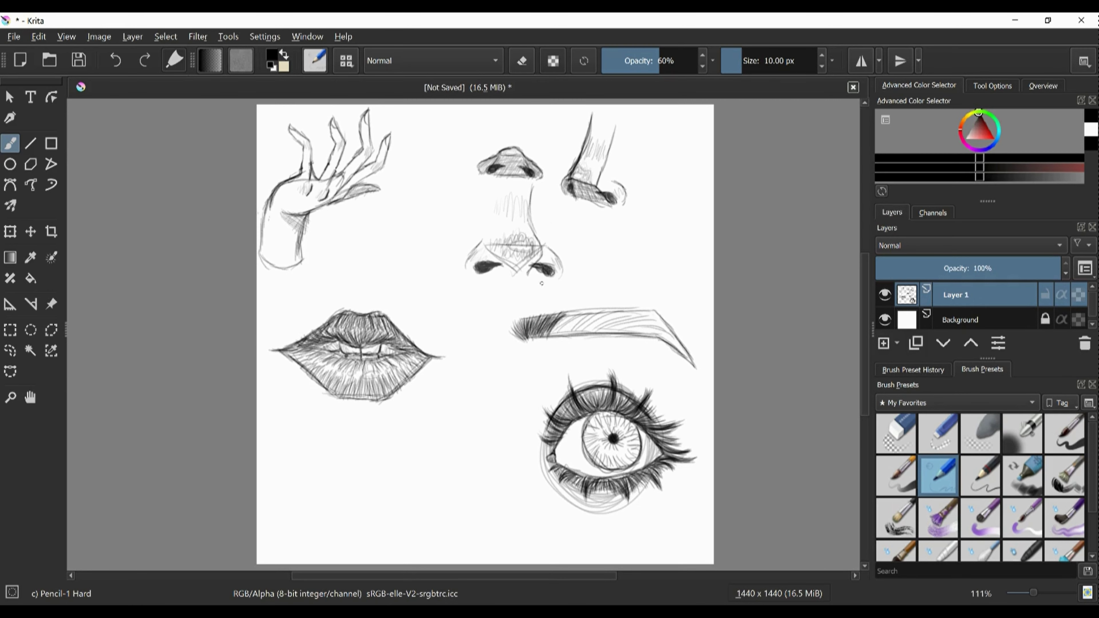
# Handwrite the note "My hand is getting tired" in the empty space below the lips.
pyautogui.moveTo(435, 414); pyautogui.dragTo(462, 406)
pyautogui.moveTo(464, 393); pyautogui.dragTo(466, 445)
pyautogui.moveTo(354, 440); pyautogui.dragTo(367, 467)
pyautogui.moveTo(381, 455)
pyautogui.mouseDown()
pyautogui.moveTo(382, 468)
pyautogui.moveTo(410, 469)
pyautogui.mouseUp()
pyautogui.moveTo(428, 454)
pyautogui.mouseDown()
pyautogui.moveTo(501, 462)
pyautogui.moveTo(515, 475)
pyautogui.mouseUp()
pyautogui.moveTo(520, 461); pyautogui.dragTo(540, 501)
pyautogui.moveTo(384, 495); pyautogui.dragTo(387, 528)
pyautogui.moveTo(391, 510)
pyautogui.mouseDown()
pyautogui.moveTo(424, 519)
pyautogui.moveTo(434, 487)
pyautogui.mouseUp()
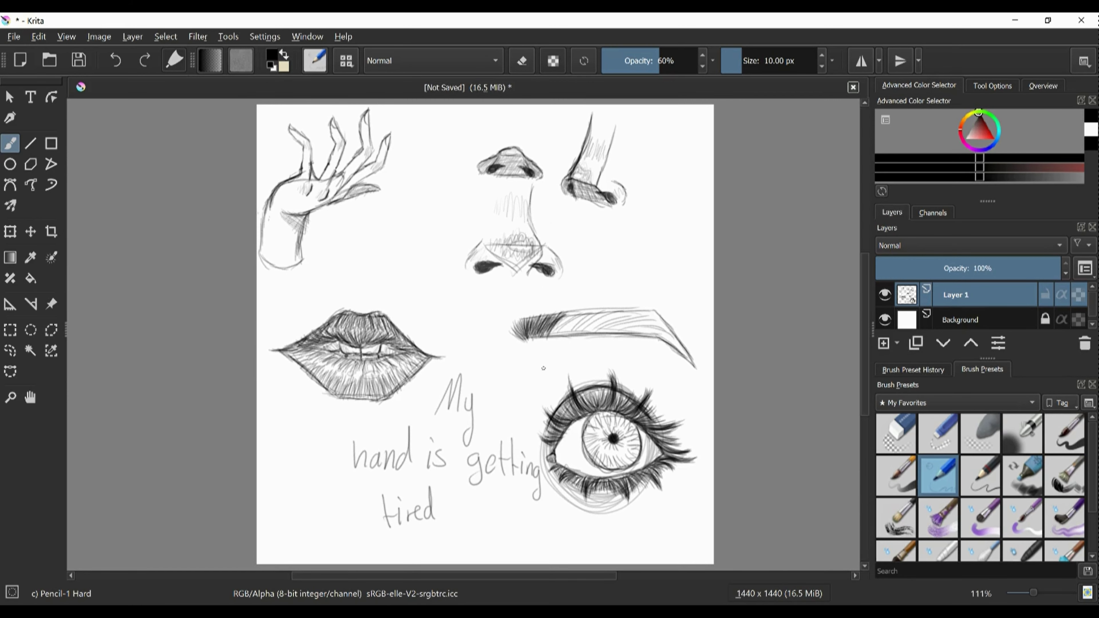
# Undo all strokes of the handwritten note.
pyautogui.hotkey('ctrl', 'z')
pyautogui.hotkey('ctrl', 'z')
pyautogui.hotkey('ctrl', 'z')
pyautogui.hotkey('ctrl', 'z')
pyautogui.hotkey('ctrl', 'z')
pyautogui.hotkey('ctrl', 'z')
pyautogui.hotkey('ctrl', 'z')
pyautogui.hotkey('ctrl', 'z')
pyautogui.hotkey('ctrl', 'z')
pyautogui.hotkey('ctrl', 'z')
pyautogui.hotkey('ctrl', 'z')
pyautogui.hotkey('ctrl', 'z')
pyautogui.hotkey('ctrl', 'z')
pyautogui.hotkey('ctrl', 'z')
pyautogui.hotkey('ctrl', 'z')
pyautogui.hotkey('ctrl', 'z')
pyautogui.hotkey('ctrl', 'z')
pyautogui.hotkey('ctrl', 'z')
pyautogui.hotkey('ctrl', 'z')
pyautogui.hotkey('ctrl', 'z')
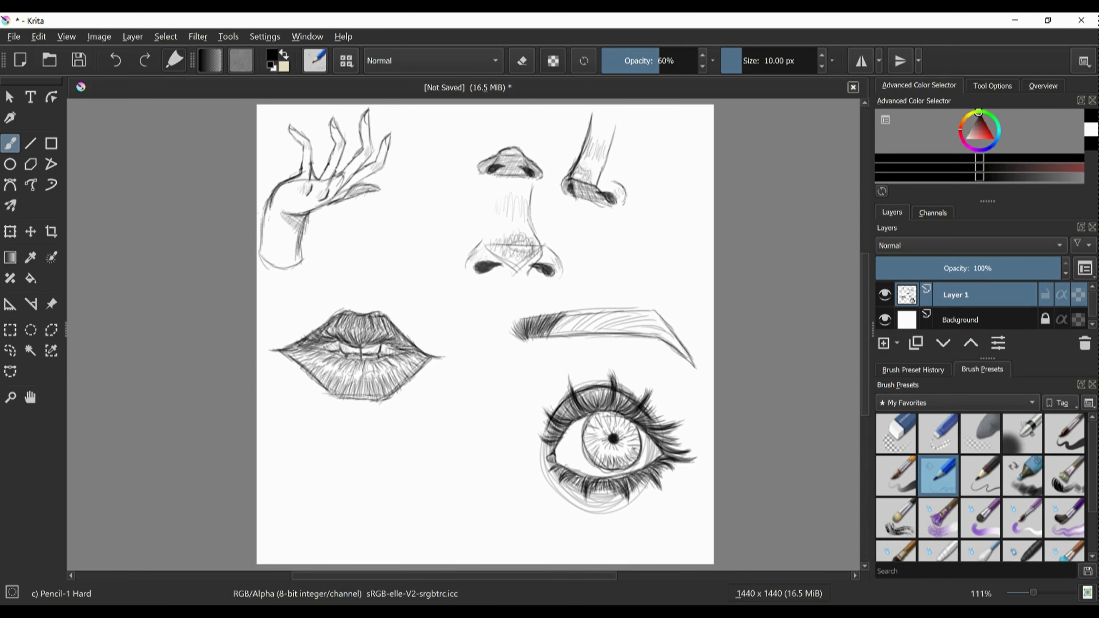
# Darken the iris with dense radial strokes around the pupil and along its rim, raising the pencil opacity to 70%.
pyautogui.moveTo(630, 429)
pyautogui.mouseDown()
pyautogui.moveTo(619, 416)
pyautogui.moveTo(588, 430)
pyautogui.moveTo(599, 459)
pyautogui.moveTo(590, 431)
pyautogui.moveTo(614, 431)
pyautogui.moveTo(621, 447)
pyautogui.moveTo(607, 443)
pyautogui.moveTo(619, 452)
pyautogui.moveTo(601, 450)
pyautogui.moveTo(621, 426)
pyautogui.moveTo(619, 448)
pyautogui.moveTo(606, 452)
pyautogui.moveTo(626, 457)
pyautogui.moveTo(626, 425)
pyautogui.mouseUp()
pyautogui.moveTo(609, 436)
pyautogui.mouseDown()
pyautogui.moveTo(599, 428)
pyautogui.moveTo(588, 448)
pyautogui.mouseUp()
pyautogui.click(670, 60)
pyautogui.moveTo(597, 457)
pyautogui.mouseDown()
pyautogui.moveTo(634, 458)
pyautogui.moveTo(597, 440)
pyautogui.moveTo(603, 421)
pyautogui.mouseUp()
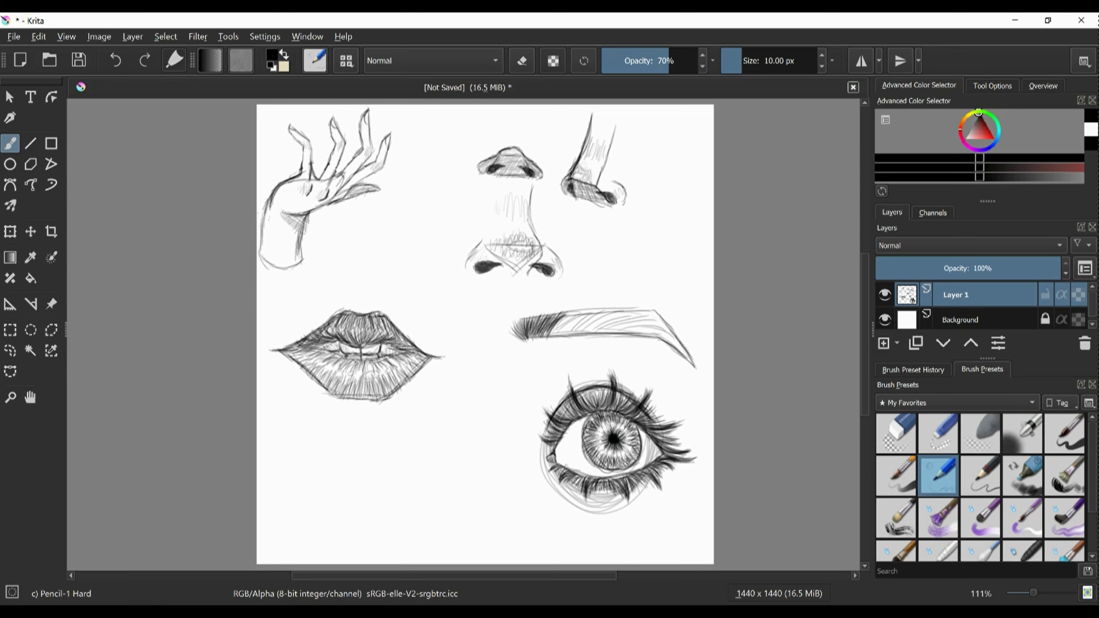
# Mirror the canvas view, select the lips, and rotate them slightly to level the mouth.
pyautogui.rightClick(510, 314)
pyautogui.click(381, 505)
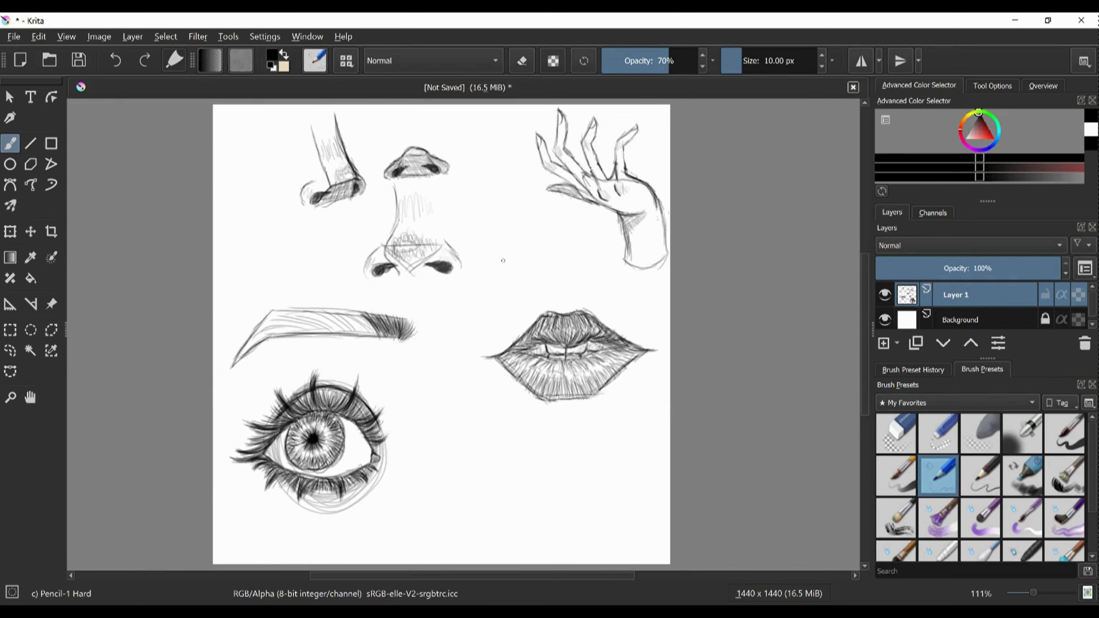
pyautogui.press('i')
pyautogui.hotkey('ctrl', 'r')
pyautogui.moveTo(461, 289); pyautogui.dragTo(661, 429)
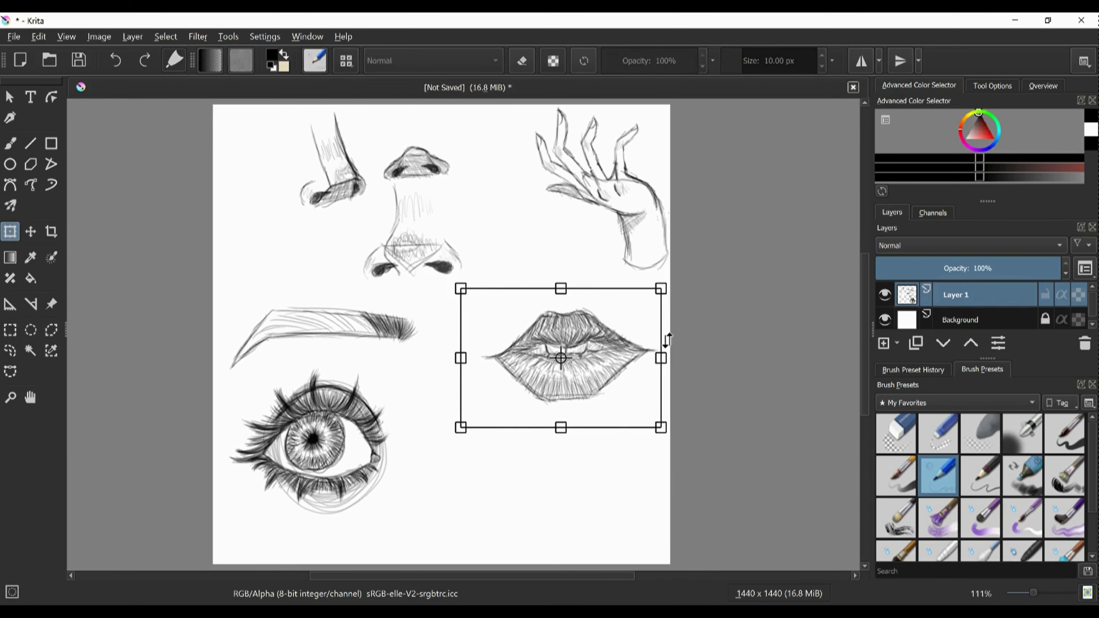
pyautogui.moveTo(668, 335); pyautogui.dragTo(667, 343)
pyautogui.click(11, 337)
pyautogui.click(546, 482)
# Erase the overlong outer corner of the lips, redraw it shorter with the pencil, and turn the mirrored view off.
pyautogui.click(11, 145)
pyautogui.click(896, 434)
pyautogui.moveTo(651, 368)
pyautogui.mouseDown()
pyautogui.moveTo(650, 338)
pyautogui.moveTo(630, 363)
pyautogui.moveTo(631, 307)
pyautogui.moveTo(633, 346)
pyautogui.moveTo(608, 328)
pyautogui.moveTo(613, 338)
pyautogui.mouseUp()
pyautogui.click(938, 476)
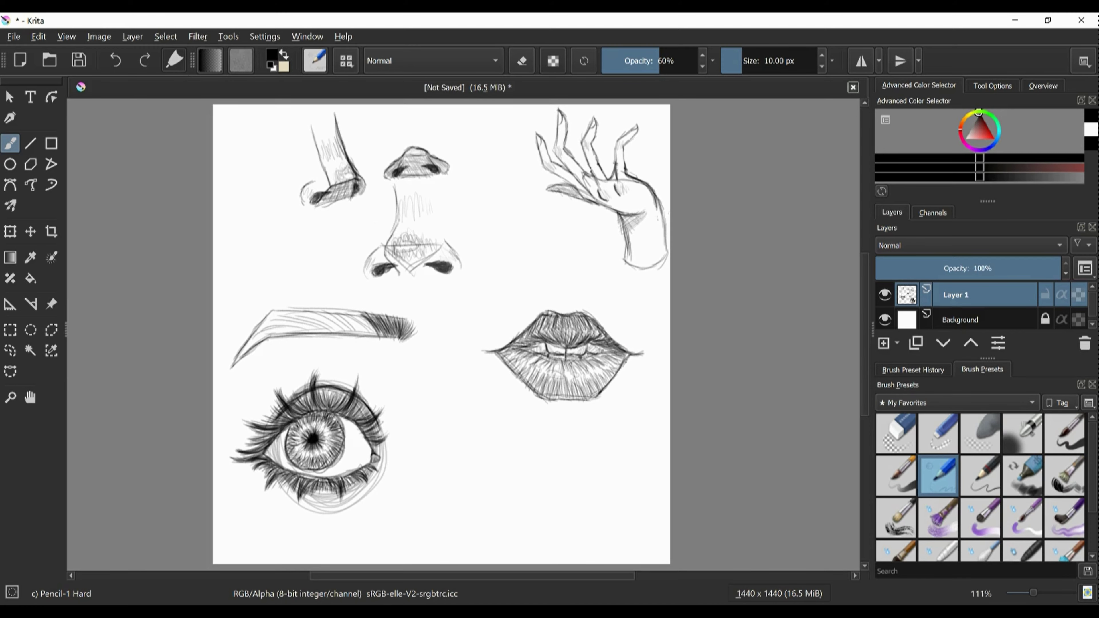
pyautogui.rightClick(504, 249)
pyautogui.click(355, 473)
pyautogui.rightClick(417, 308)
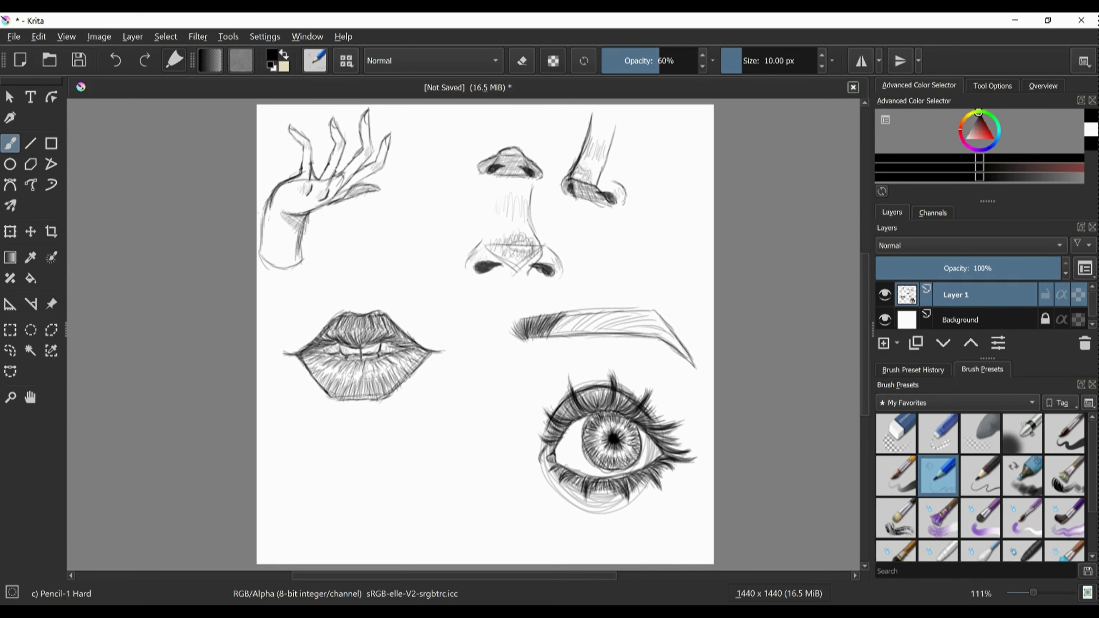
# Fill the rest of the eyebrow through to its tail with dense slanted hair strokes.
pyautogui.moveTo(554, 417)
pyautogui.mouseDown()
pyautogui.moveTo(606, 393)
pyautogui.moveTo(635, 409)
pyautogui.mouseUp()
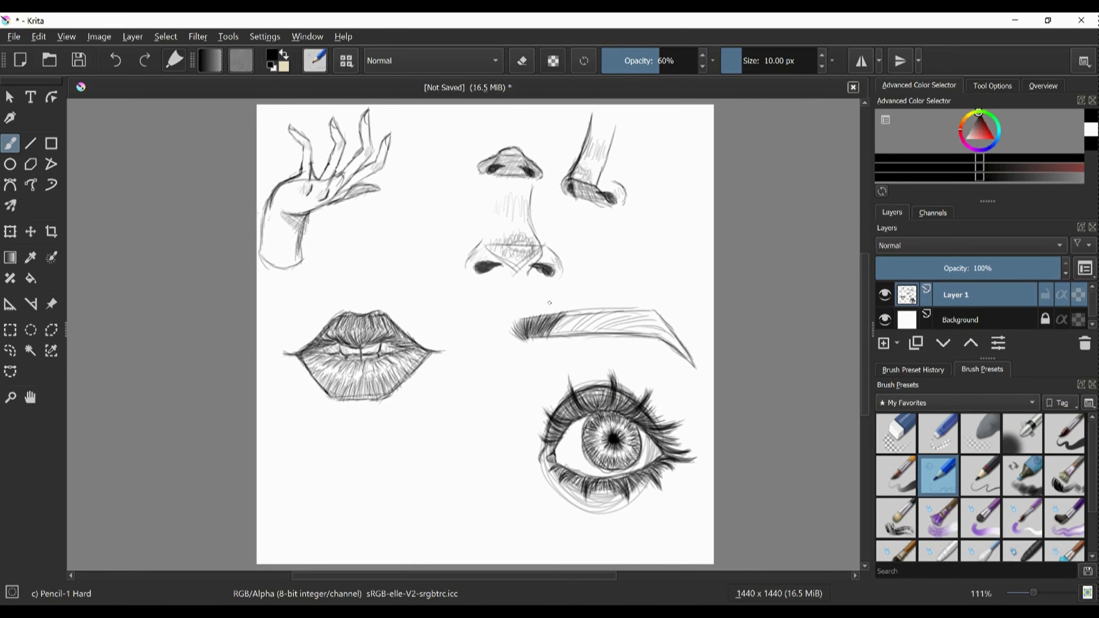
pyautogui.moveTo(551, 335)
pyautogui.mouseDown()
pyautogui.moveTo(584, 313)
pyautogui.moveTo(593, 331)
pyautogui.moveTo(636, 319)
pyautogui.moveTo(680, 353)
pyautogui.moveTo(669, 337)
pyautogui.moveTo(569, 326)
pyautogui.moveTo(598, 316)
pyautogui.moveTo(611, 327)
pyautogui.moveTo(624, 313)
pyautogui.moveTo(609, 337)
pyautogui.moveTo(659, 316)
pyautogui.moveTo(659, 325)
pyautogui.moveTo(567, 333)
pyautogui.moveTo(645, 315)
pyautogui.moveTo(623, 330)
pyautogui.moveTo(684, 345)
pyautogui.moveTo(660, 320)
pyautogui.mouseUp()
pyautogui.moveTo(565, 331)
pyautogui.mouseDown()
pyautogui.moveTo(623, 323)
pyautogui.moveTo(668, 333)
pyautogui.mouseUp()
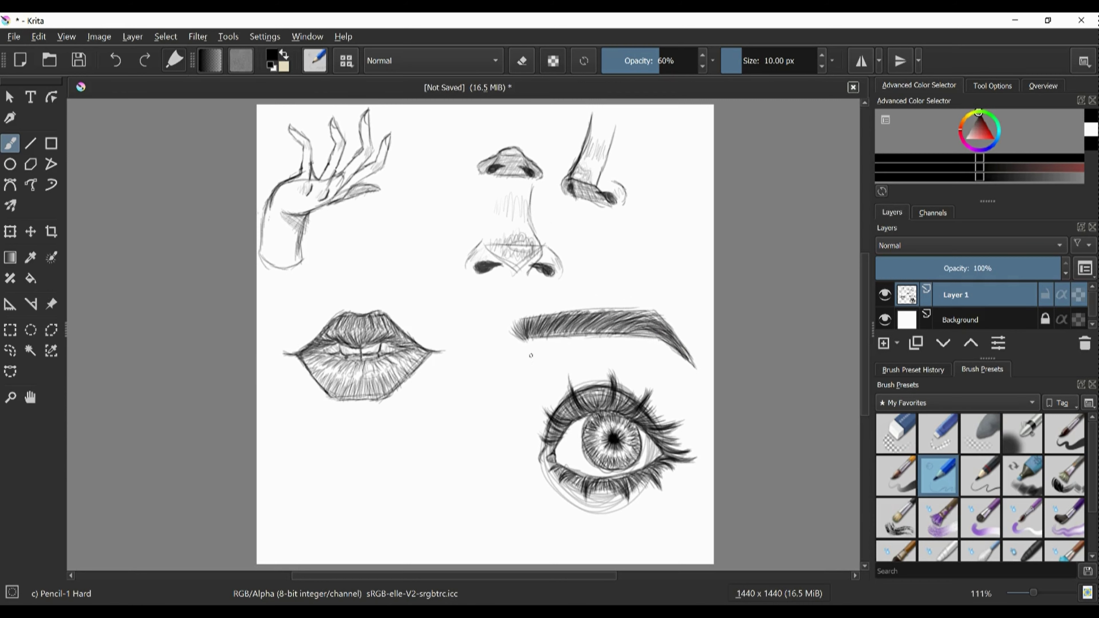
# Shade the area between the eyebrow and the eye with light, long hatching from the inner to the outer corner.
pyautogui.moveTo(553, 372); pyautogui.dragTo(560, 396)
pyautogui.moveTo(593, 339); pyautogui.dragTo(627, 385)
pyautogui.moveTo(632, 340); pyautogui.dragTo(686, 427)
pyautogui.moveTo(687, 368); pyautogui.dragTo(658, 405)
pyautogui.moveTo(631, 344); pyautogui.dragTo(603, 390)
pyautogui.moveTo(538, 353); pyautogui.dragTo(525, 420)
pyautogui.moveTo(638, 334); pyautogui.dragTo(687, 409)
pyautogui.moveTo(688, 365); pyautogui.dragTo(653, 419)
pyautogui.moveTo(616, 346)
pyautogui.mouseDown()
pyautogui.moveTo(556, 345)
pyautogui.moveTo(537, 442)
pyautogui.mouseUp()
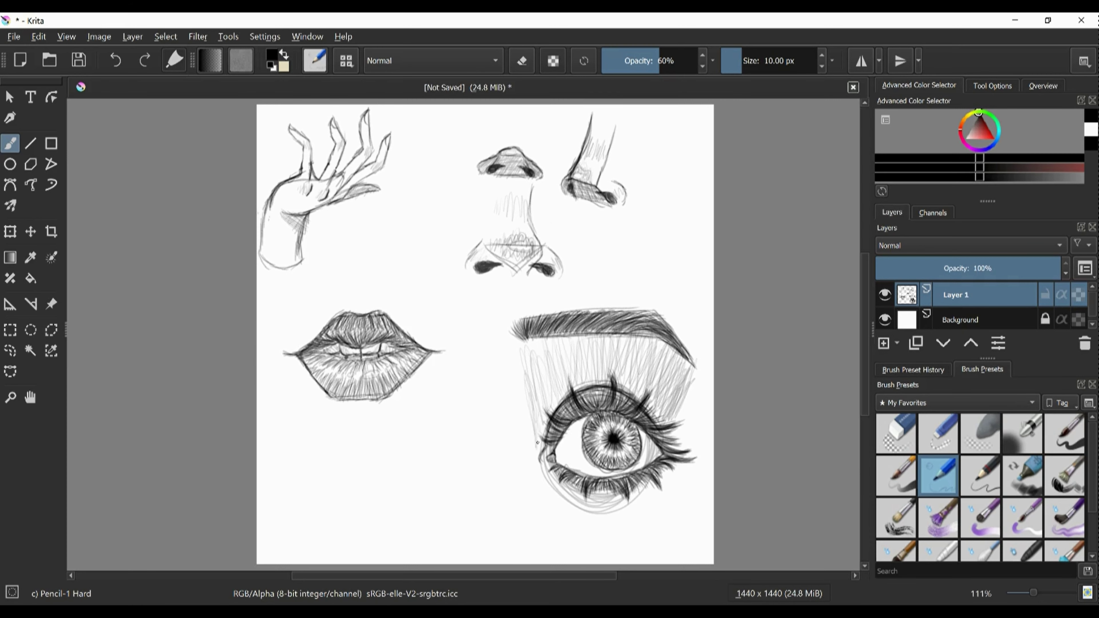
# Extend the light hatching around the inner side of the eye and beneath its lower lashes.
pyautogui.moveTo(688, 389); pyautogui.dragTo(675, 480)
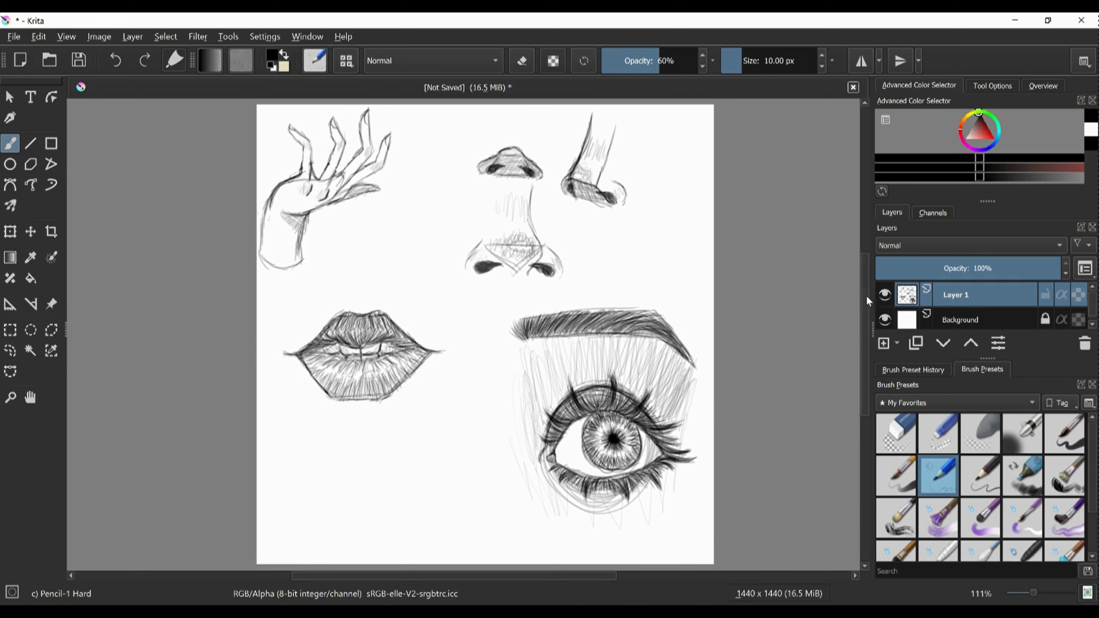
# Switch to the Basic-5 Size brush at 21.79 px and try out a handwritten signature in the empty area below the lips.
pyautogui.click(1064, 434)
pyautogui.moveTo(738, 68); pyautogui.dragTo(748, 70)
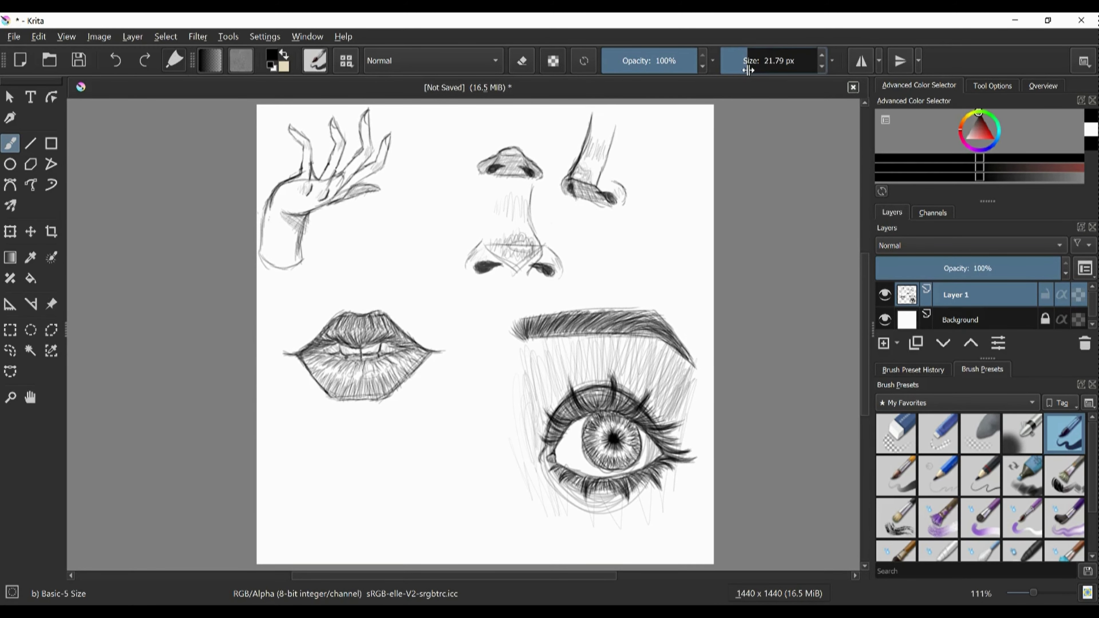
pyautogui.moveTo(309, 461)
pyautogui.mouseDown()
pyautogui.moveTo(335, 467)
pyautogui.moveTo(362, 525)
pyautogui.mouseUp()
pyautogui.moveTo(308, 450); pyautogui.dragTo(321, 448)
pyautogui.hotkey('ctrl', 'z')
pyautogui.hotkey('ctrl', 'z')
pyautogui.hotkey('ctrl', 'z')
# Try the signature below the lips with the brush size reduced to 12.86 px.
pyautogui.moveTo(747, 66); pyautogui.dragTo(743, 66)
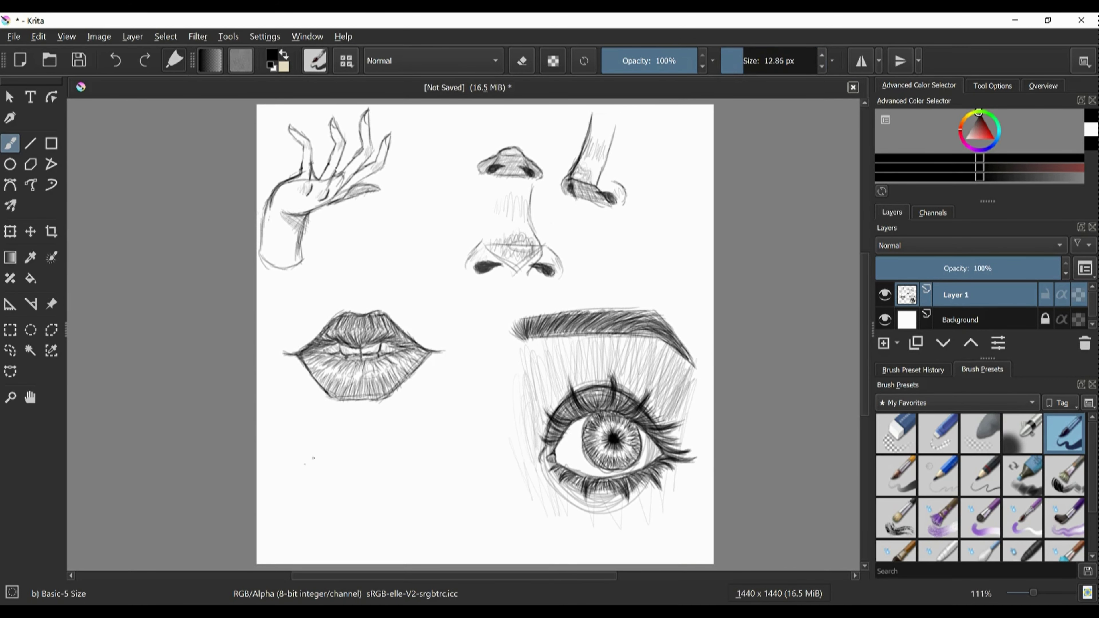
pyautogui.moveTo(304, 464); pyautogui.dragTo(332, 466)
pyautogui.moveTo(338, 450); pyautogui.dragTo(362, 524)
pyautogui.moveTo(306, 442); pyautogui.dragTo(356, 438)
pyautogui.hotkey('ctrl', 'z')
pyautogui.hotkey('ctrl', 'z')
pyautogui.hotkey('ctrl', 'z')
# Try the signature once more with a slightly adjusted brush size.
pyautogui.moveTo(737, 65); pyautogui.dragTo(736, 65)
pyautogui.moveTo(318, 457)
pyautogui.mouseDown()
pyautogui.moveTo(330, 442)
pyautogui.moveTo(374, 520)
pyautogui.mouseUp()
pyautogui.moveTo(314, 439); pyautogui.dragTo(348, 436)
pyautogui.hotkey('ctrl', 'z')
pyautogui.hotkey('ctrl', 'z')
# Set the brush size to 7.79 px and sign the sheet below the lips.
pyautogui.moveTo(743, 63); pyautogui.dragTo(739, 64)
pyautogui.moveTo(305, 476)
pyautogui.mouseDown()
pyautogui.moveTo(352, 531)
pyautogui.moveTo(368, 517)
pyautogui.mouseUp()
pyautogui.moveTo(302, 447); pyautogui.dragTo(341, 442)
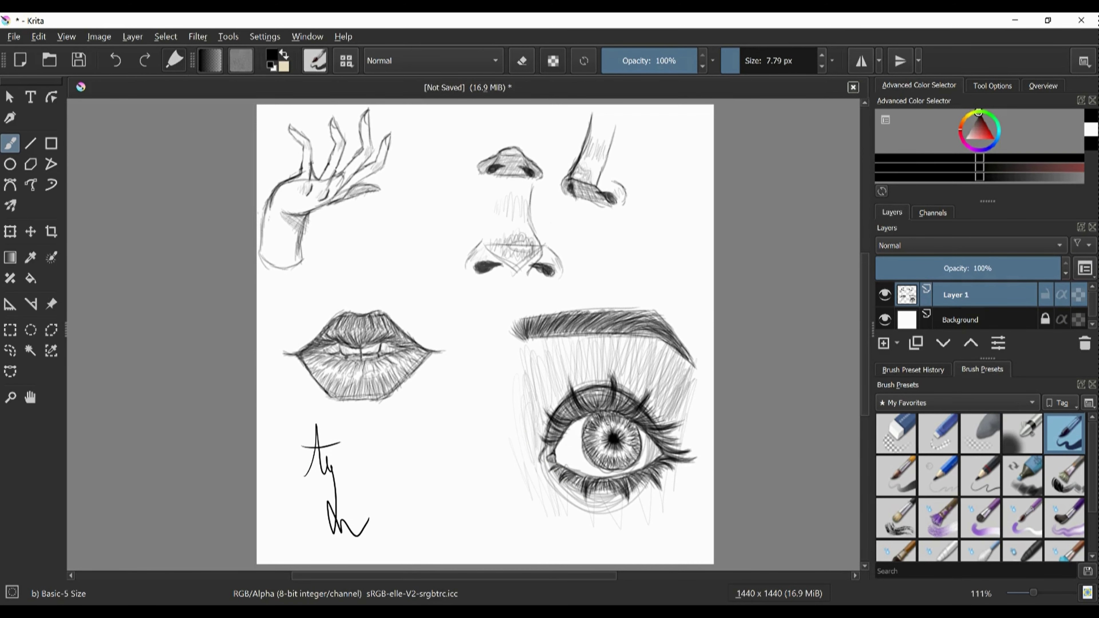
# Handwrite "Thanks for watching!" on two lines between the signature and the eye, redoing any misdrawn letters.
pyautogui.moveTo(381, 419); pyautogui.dragTo(398, 421)
pyautogui.moveTo(400, 418); pyautogui.dragTo(442, 449)
pyautogui.moveTo(388, 452)
pyautogui.mouseDown()
pyautogui.moveTo(376, 480)
pyautogui.moveTo(409, 469)
pyautogui.mouseUp()
pyautogui.moveTo(423, 468); pyautogui.dragTo(445, 478)
pyautogui.moveTo(448, 454); pyautogui.dragTo(453, 480)
pyautogui.hotkey('ctrl', 'z')
pyautogui.hotkey('ctrl', 'z')
pyautogui.moveTo(450, 473); pyautogui.dragTo(468, 478)
pyautogui.moveTo(471, 453); pyautogui.dragTo(477, 481)
pyautogui.moveTo(480, 469); pyautogui.dragTo(481, 481)
pyautogui.moveTo(488, 471); pyautogui.dragTo(494, 481)
pyautogui.moveTo(502, 472); pyautogui.dragTo(505, 489)
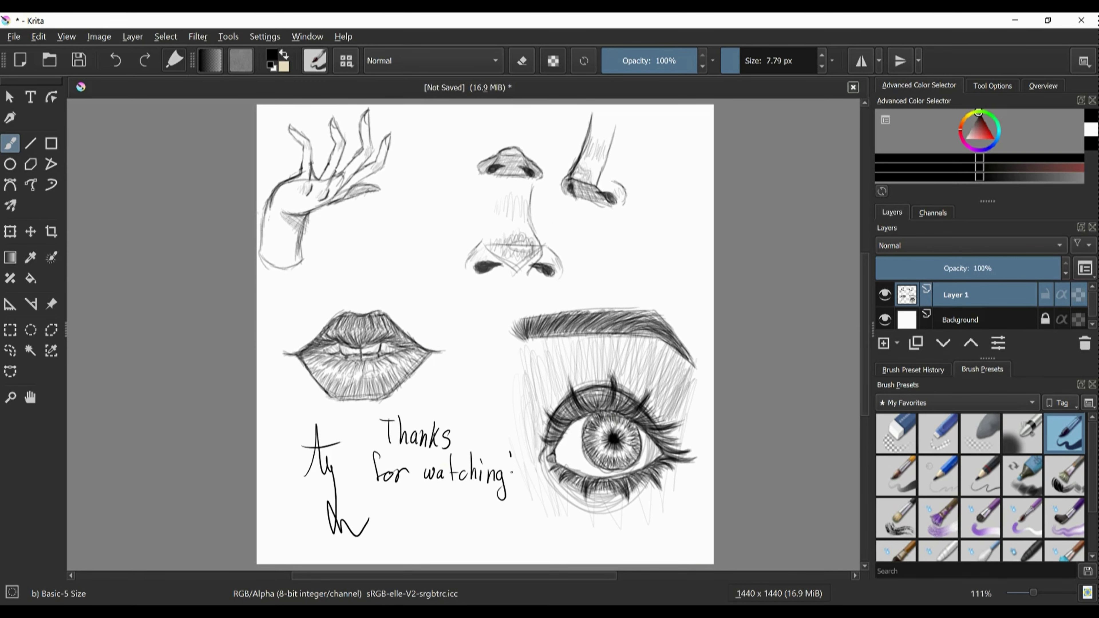
# Handwrite a further message starting with "Please" on two lines beneath the thank-you text.
pyautogui.moveTo(390, 492); pyautogui.dragTo(390, 521)
pyautogui.moveTo(412, 493); pyautogui.dragTo(452, 519)
pyautogui.moveTo(471, 491); pyautogui.dragTo(472, 521)
pyautogui.moveTo(485, 492)
pyautogui.mouseDown()
pyautogui.moveTo(497, 521)
pyautogui.moveTo(546, 535)
pyautogui.mouseUp()
pyautogui.moveTo(543, 528)
pyautogui.mouseDown()
pyautogui.moveTo(580, 528)
pyautogui.moveTo(584, 546)
pyautogui.mouseUp()
pyautogui.moveTo(599, 517); pyautogui.dragTo(642, 544)
pyautogui.moveTo(662, 517); pyautogui.dragTo(648, 549)
pyautogui.moveTo(394, 531); pyautogui.dragTo(398, 552)
pyautogui.moveTo(404, 534); pyautogui.dragTo(465, 543)
pyautogui.moveTo(462, 535)
pyautogui.mouseDown()
pyautogui.moveTo(497, 553)
pyautogui.moveTo(507, 546)
pyautogui.mouseUp()
pyautogui.moveTo(514, 539); pyautogui.dragTo(516, 549)
pyautogui.moveTo(528, 545); pyautogui.dragTo(527, 557)
pyautogui.moveTo(539, 538); pyautogui.dragTo(535, 558)
# Undo the latest lettering and erase the rest of the handwritten message, keeping the signature.
pyautogui.hotkey('ctrl', 'z')
pyautogui.hotkey('ctrl', 'z')
pyautogui.hotkey('ctrl', 'z')
pyautogui.hotkey('ctrl', 'z')
pyautogui.hotkey('ctrl', 'z')
pyautogui.hotkey('ctrl', 'z')
pyautogui.hotkey('ctrl', 'z')
pyautogui.hotkey('ctrl', 'z')
pyautogui.hotkey('ctrl', 'z')
pyautogui.hotkey('ctrl', 'z')
pyautogui.hotkey('ctrl', 'z')
pyautogui.hotkey('ctrl', 'z')
pyautogui.hotkey('ctrl', 'z')
pyautogui.hotkey('ctrl', 'z')
pyautogui.hotkey('ctrl', 'z')
pyautogui.hotkey('ctrl', 'z')
pyautogui.hotkey('ctrl', 'z')
pyautogui.hotkey('ctrl', 'z')
pyautogui.hotkey('ctrl', 'z')
pyautogui.hotkey('ctrl', 'z')
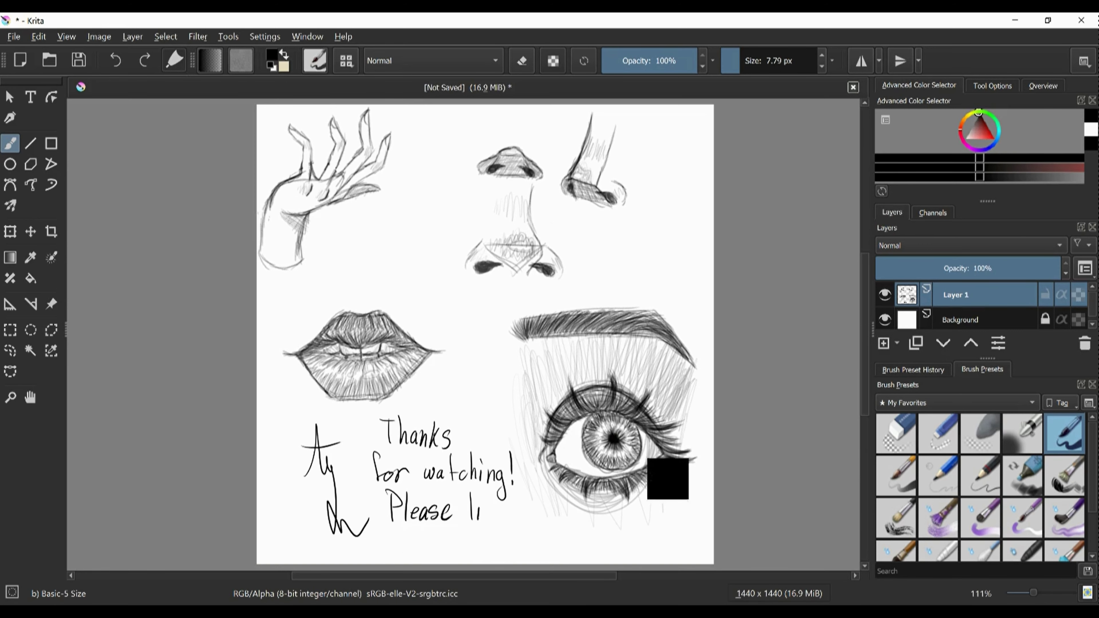
pyautogui.click(895, 433)
pyautogui.moveTo(509, 450)
pyautogui.mouseDown()
pyautogui.moveTo(450, 546)
pyautogui.moveTo(422, 466)
pyautogui.moveTo(497, 472)
pyautogui.mouseUp()
# Return to the Basic-5 Size brush and handwrite "Also, please" on a new layer between the signature and the eye.
pyautogui.press('/')
pyautogui.press('Insert')
pyautogui.moveTo(376, 453); pyautogui.dragTo(389, 454)
pyautogui.moveTo(397, 418)
pyautogui.mouseDown()
pyautogui.moveTo(398, 453)
pyautogui.moveTo(408, 452)
pyautogui.mouseUp()
pyautogui.moveTo(420, 438); pyautogui.dragTo(420, 440)
pyautogui.moveTo(448, 435)
pyautogui.mouseDown()
pyautogui.moveTo(452, 455)
pyautogui.moveTo(469, 452)
pyautogui.mouseUp()
pyautogui.moveTo(475, 446); pyautogui.dragTo(508, 437)
# Continue the handwritten message with the lines "sub if you'd" and "like to see more".
pyautogui.moveTo(365, 466); pyautogui.dragTo(358, 481)
pyautogui.moveTo(371, 472); pyautogui.dragTo(418, 487)
pyautogui.moveTo(437, 452)
pyautogui.mouseDown()
pyautogui.moveTo(430, 490)
pyautogui.moveTo(458, 494)
pyautogui.mouseUp()
pyautogui.moveTo(476, 468); pyautogui.dragTo(493, 479)
pyautogui.moveTo(372, 493); pyautogui.dragTo(375, 513)
pyautogui.moveTo(388, 502); pyautogui.dragTo(389, 515)
pyautogui.moveTo(392, 506); pyautogui.dragTo(452, 508)
pyautogui.moveTo(478, 499)
pyautogui.mouseDown()
pyautogui.moveTo(486, 512)
pyautogui.moveTo(556, 513)
pyautogui.mouseUp()
# Finish the handwritten message with the line "like this! Bye!".
pyautogui.moveTo(388, 528)
pyautogui.mouseDown()
pyautogui.moveTo(388, 545)
pyautogui.moveTo(418, 541)
pyautogui.mouseUp()
pyautogui.moveTo(445, 519)
pyautogui.mouseDown()
pyautogui.moveTo(441, 541)
pyautogui.moveTo(459, 540)
pyautogui.mouseUp()
pyautogui.moveTo(471, 530); pyautogui.dragTo(480, 541)
pyautogui.moveTo(484, 517)
pyautogui.mouseDown()
pyautogui.moveTo(484, 533)
pyautogui.moveTo(519, 546)
pyautogui.mouseUp()
pyautogui.moveTo(534, 533); pyautogui.dragTo(530, 540)
pyautogui.moveTo(549, 515); pyautogui.dragTo(548, 530)
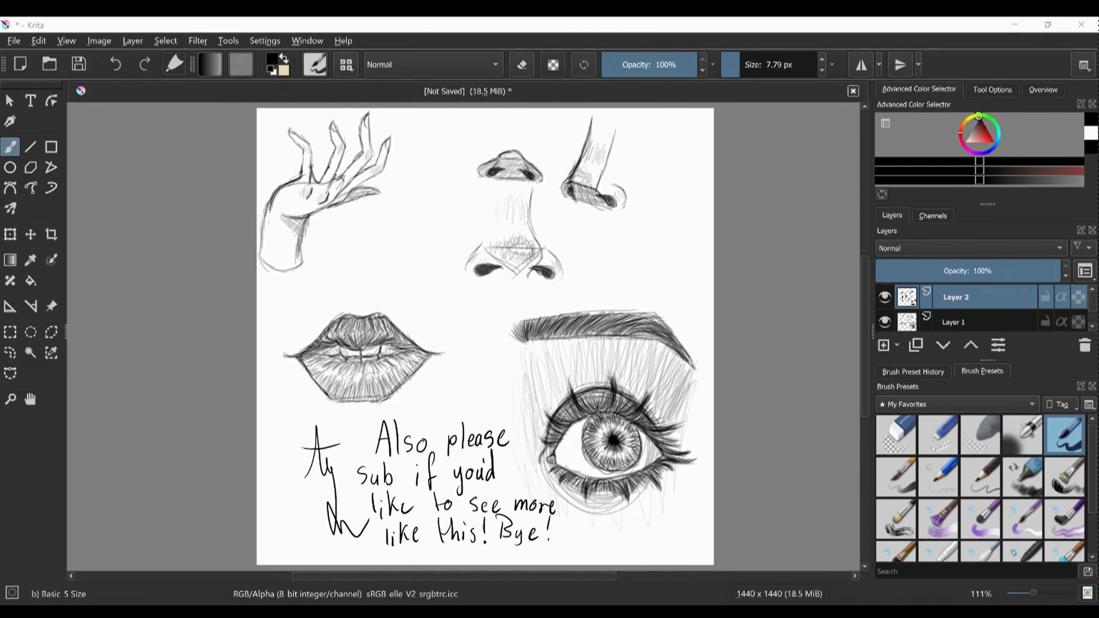